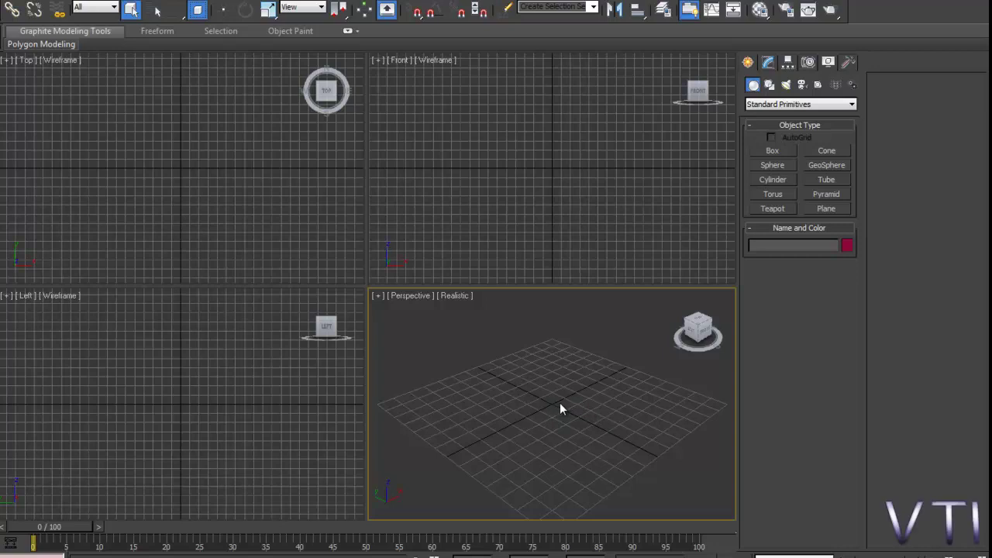
Pan the Perspective viewport of the empty scene slightly.
mouse_move(555, 401)
middle_mouse_down()
mouse_move(573, 413)
mouse_move(545, 419)
mouse_move(557, 412)
middle_mouse_up()
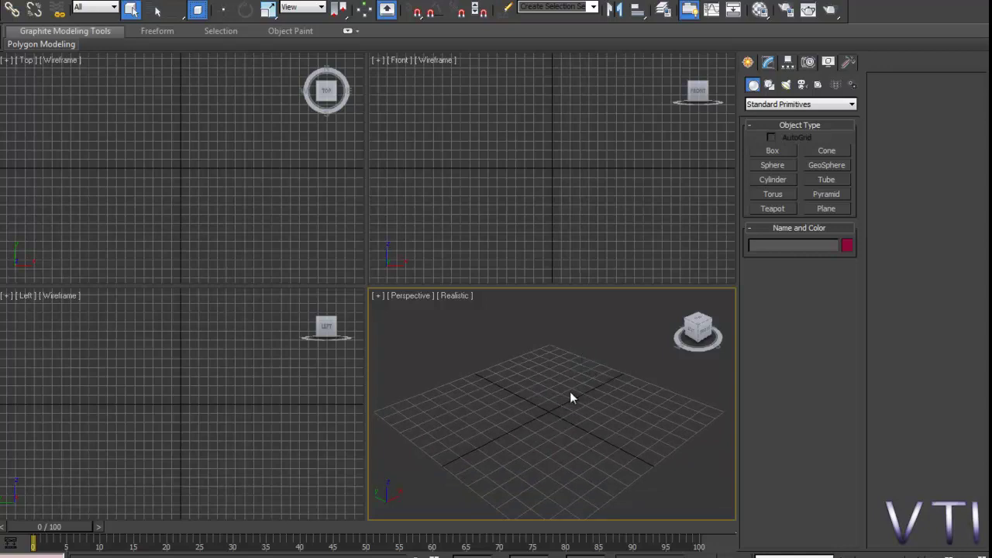
Create a Biped from Systems, drawn upward from the grid origin in a maximized Perspective view.
left_click(853, 85)
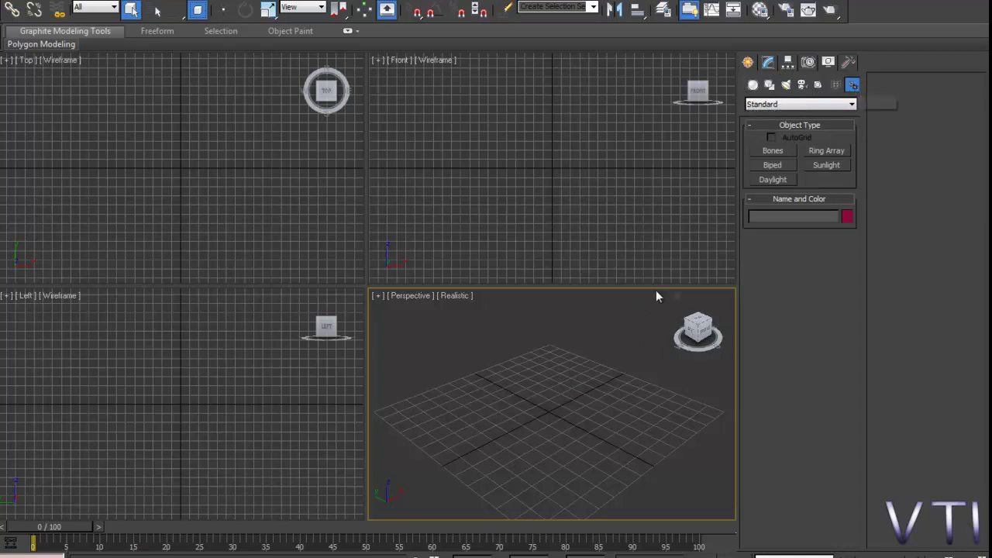
left_click(773, 165)
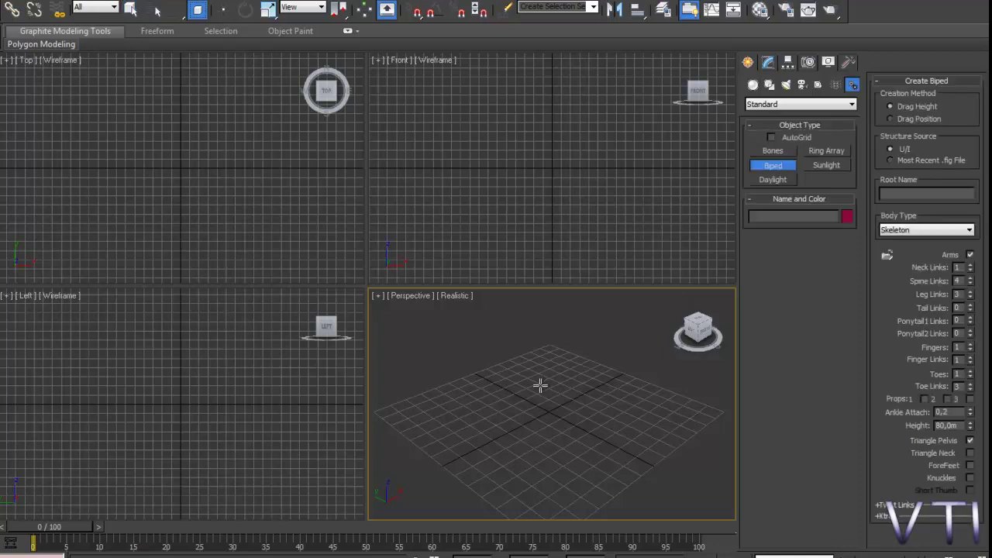
key("alt+w")
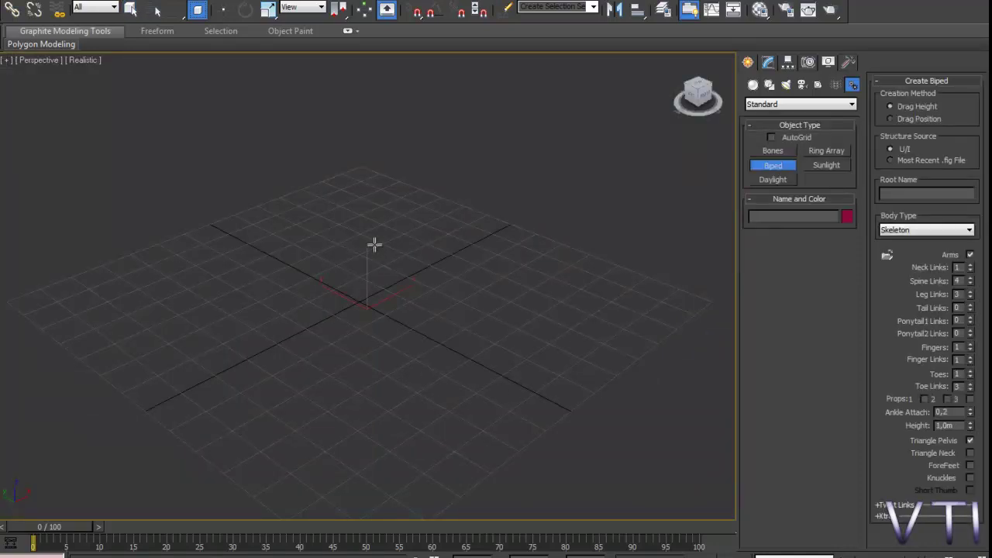
left_click_drag(375, 244, 402, 215)
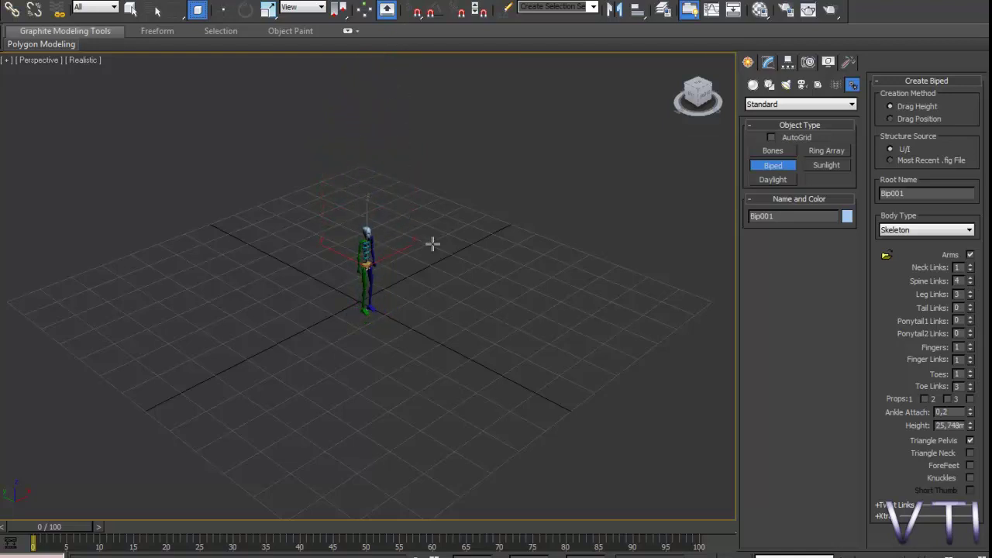
Set the biped's Height to 1,8 and frame it with Zoom Extents.
double_click(938, 425)
type("1")
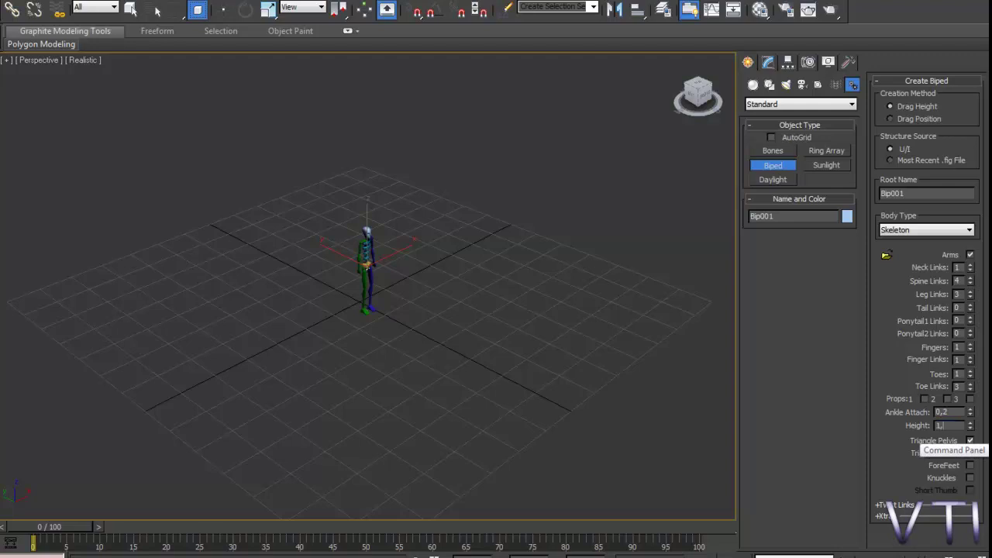
type(",8")
key("Return")
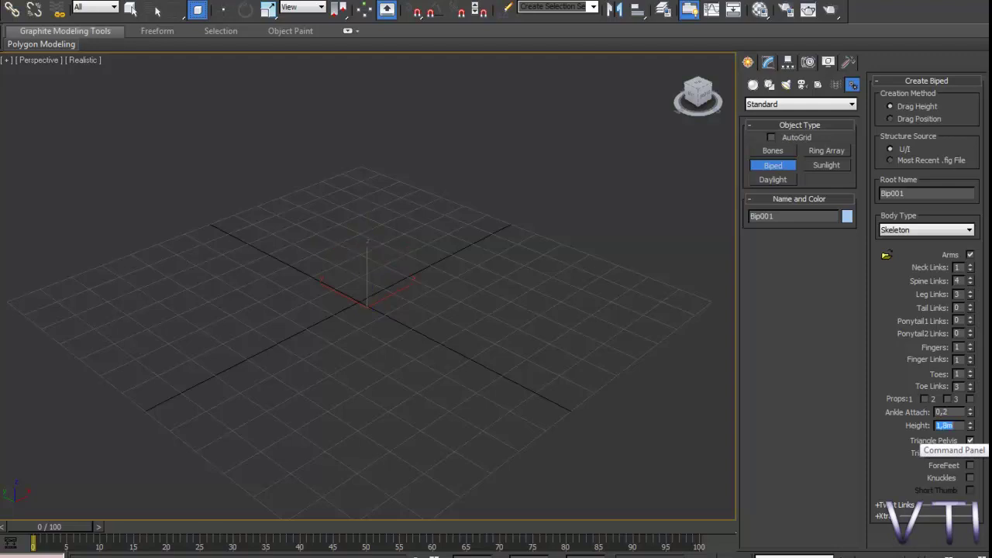
type("z")
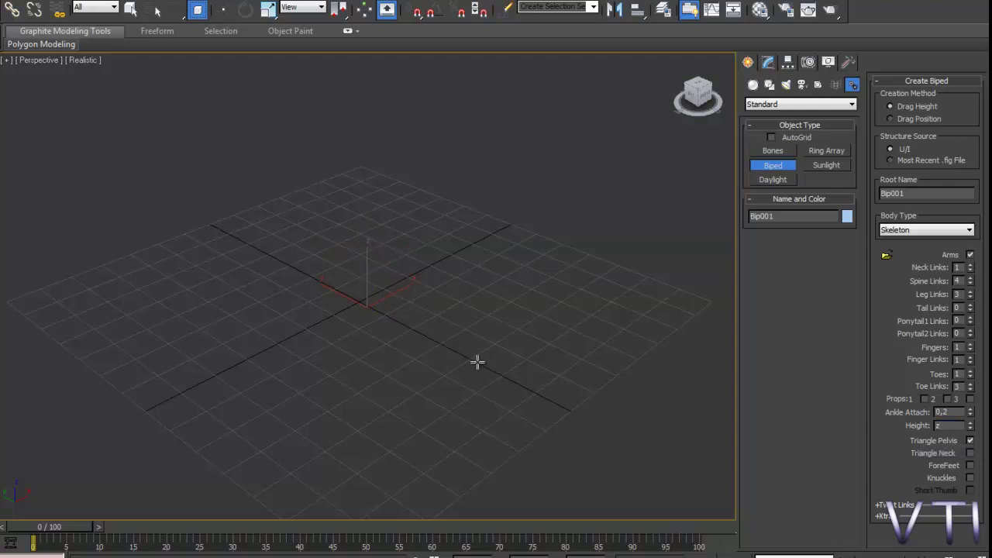
type("z")
key("Return")
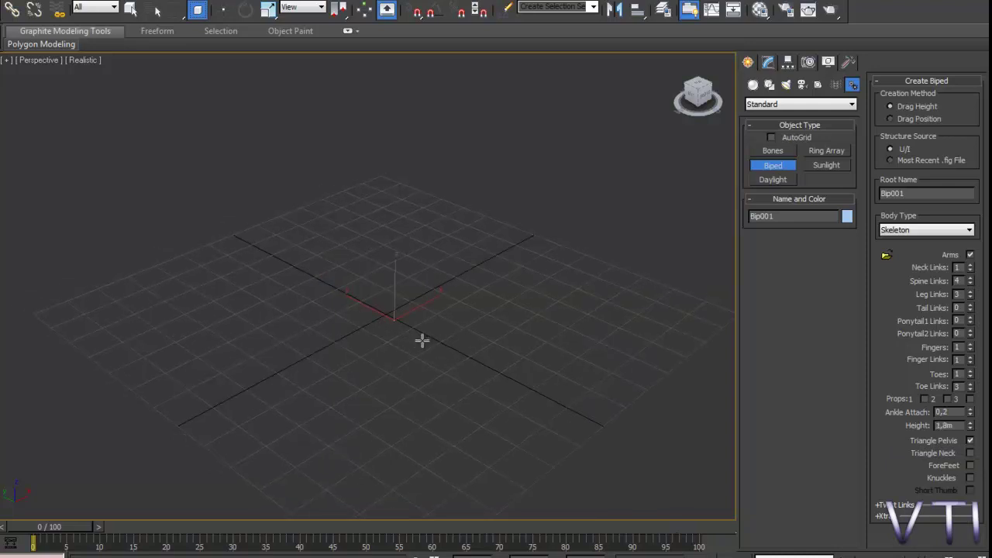
key("z")
scroll(500, 380, "down", 6)
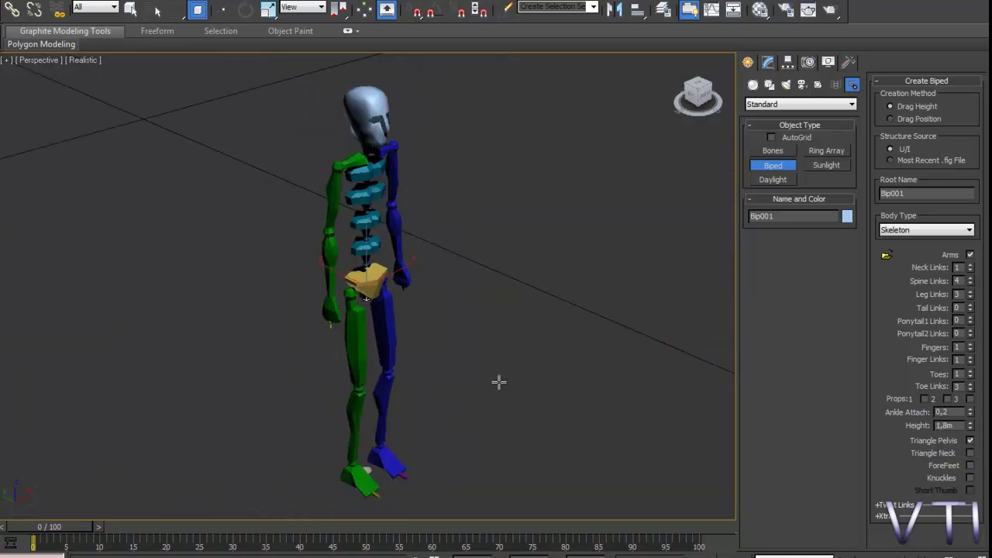
scroll(500, 381, "up", 2)
middle_click_drag(500, 381, 499, 390, "alt")
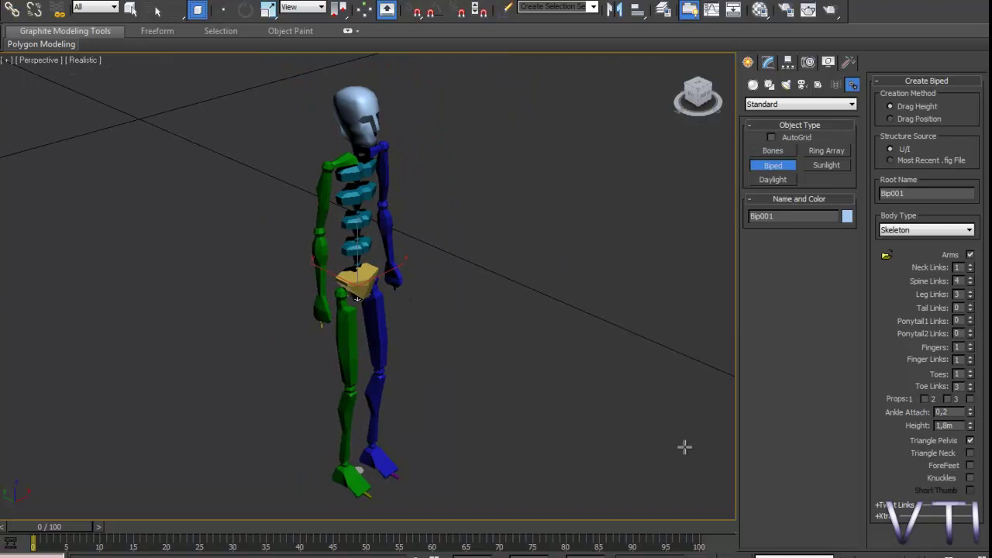
Turn on Figure Mode for Bip001 and expand the Structure and Bend Links rollouts.
left_click(808, 62)
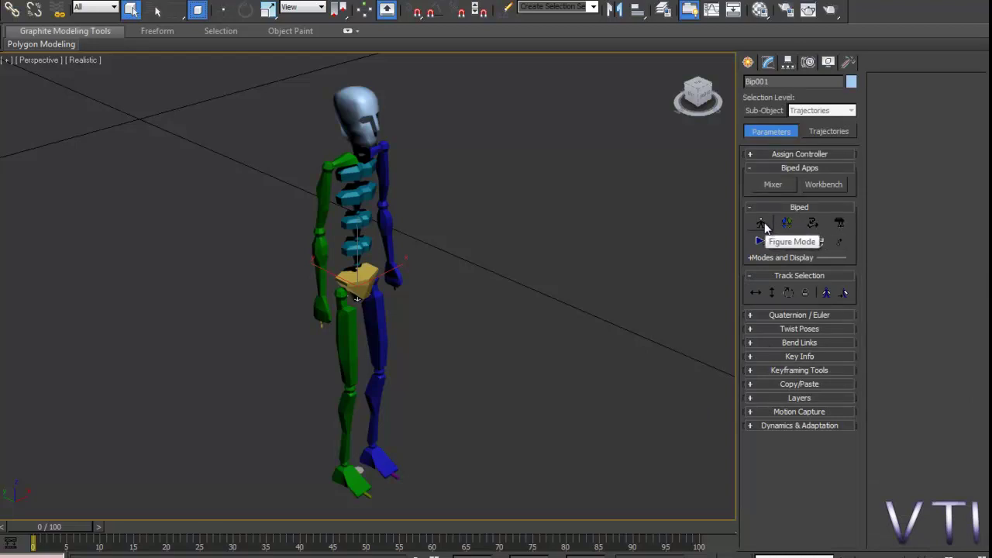
left_click(762, 224)
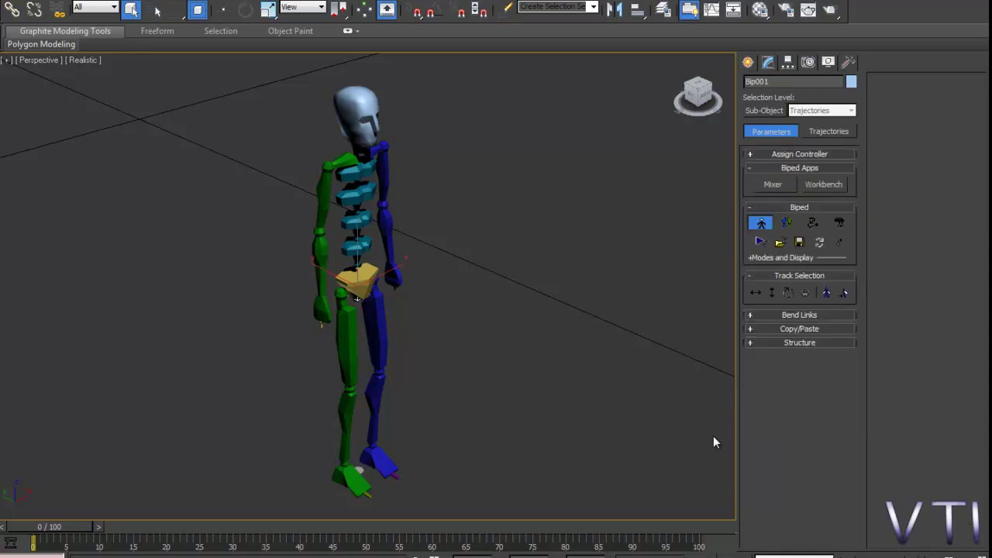
left_click(799, 343)
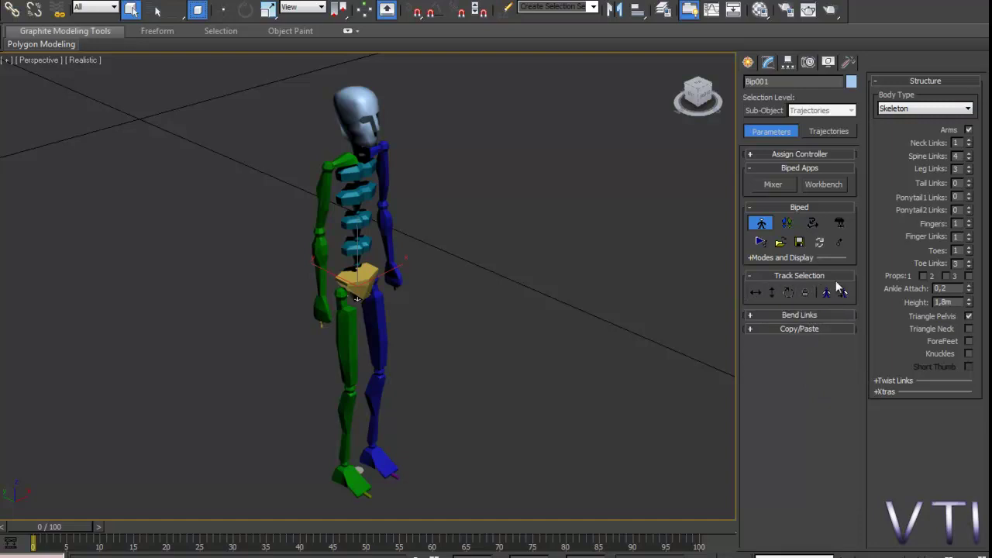
left_click(800, 313)
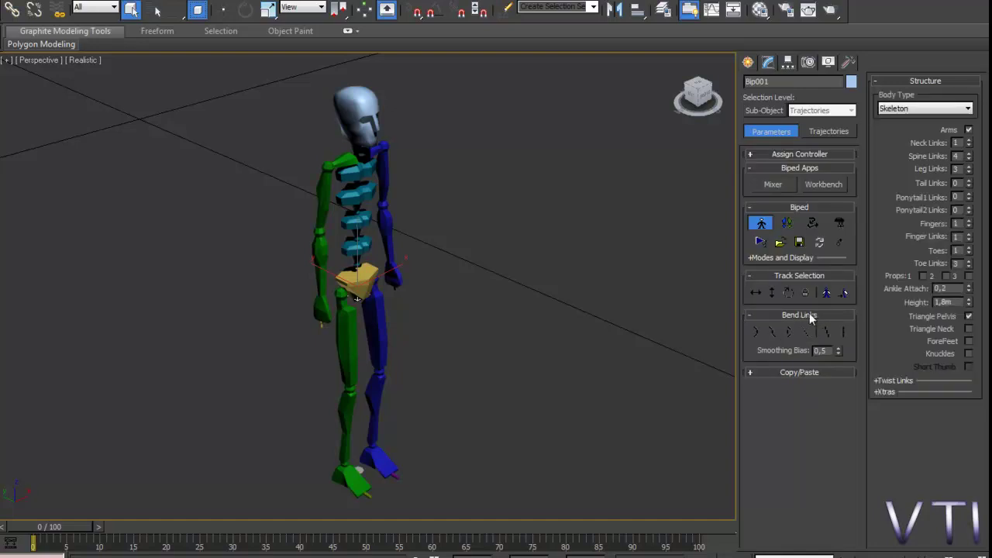
middle_click_drag(505, 361, 463, 348)
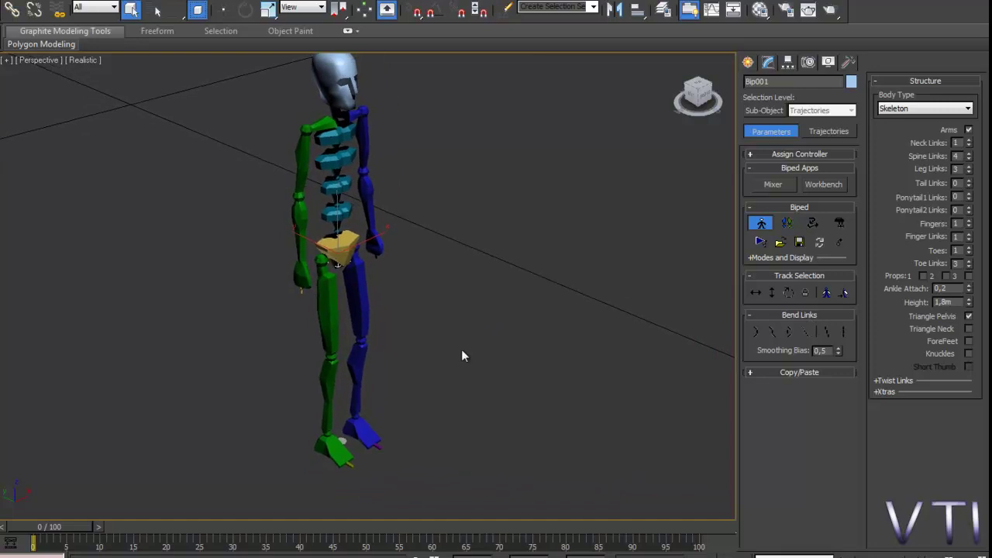
scroll(461, 349, "down", 5)
scroll(461, 349, "up", 5)
Switch to wireframe shading and orbit the view around the biped's pelvis.
key("F3")
middle_click_drag(434, 301, 419, 303)
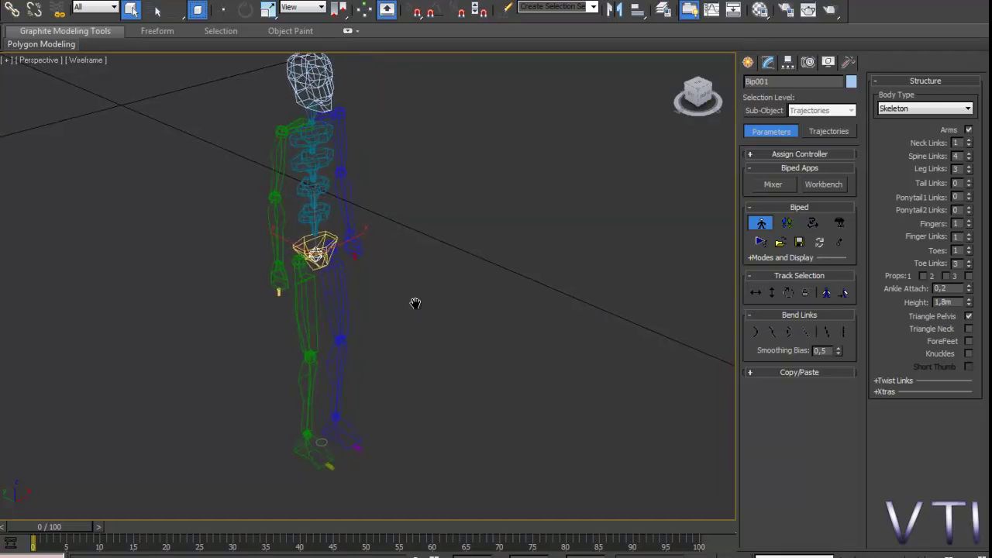
scroll(417, 316, "up", 5)
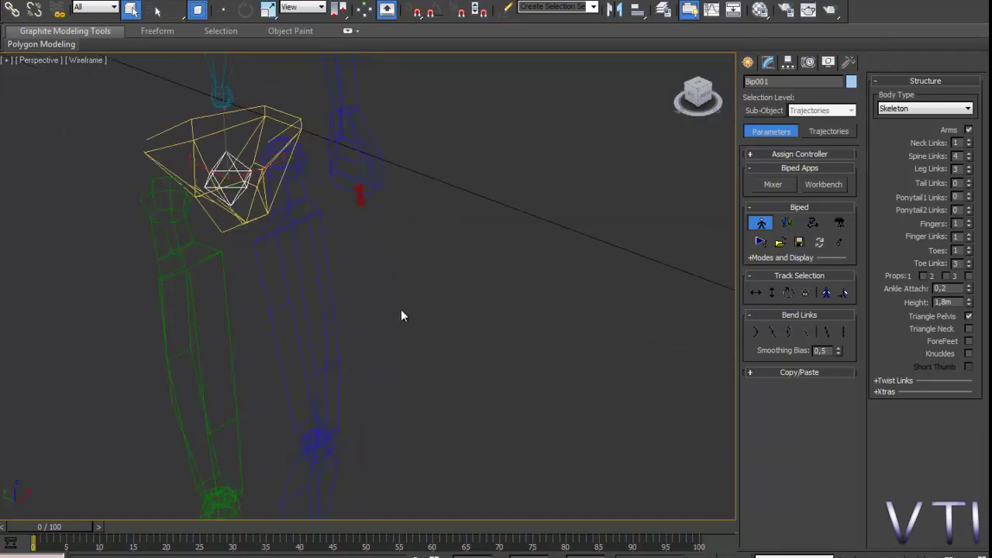
scroll(400, 315, "down", 2)
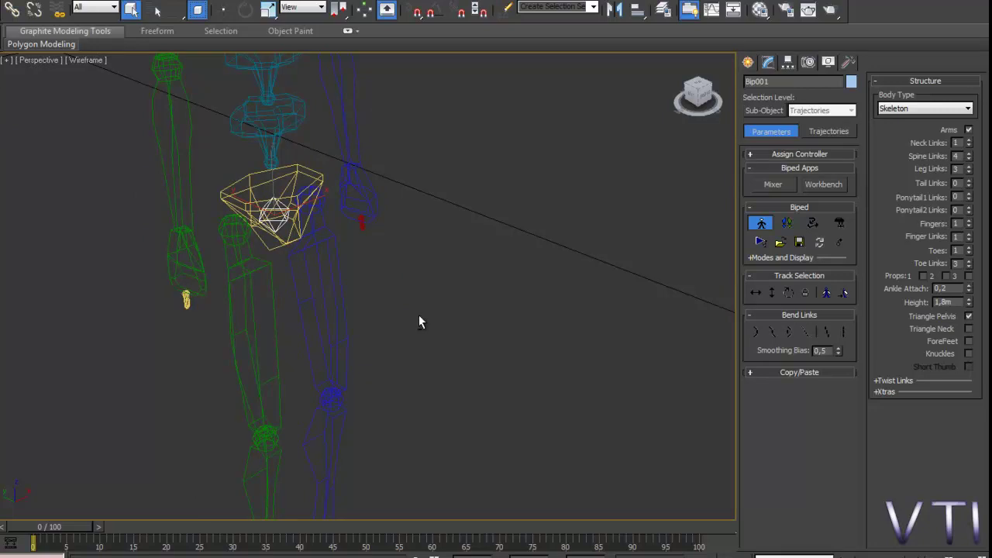
middle_click_drag(408, 322, 429, 339, "alt")
scroll(418, 337, "up", 3)
middle_click_drag(397, 307, 292, 343, "alt")
middle_click_drag(294, 306, 437, 291, "alt")
key("shift+z")
key("shift+y")
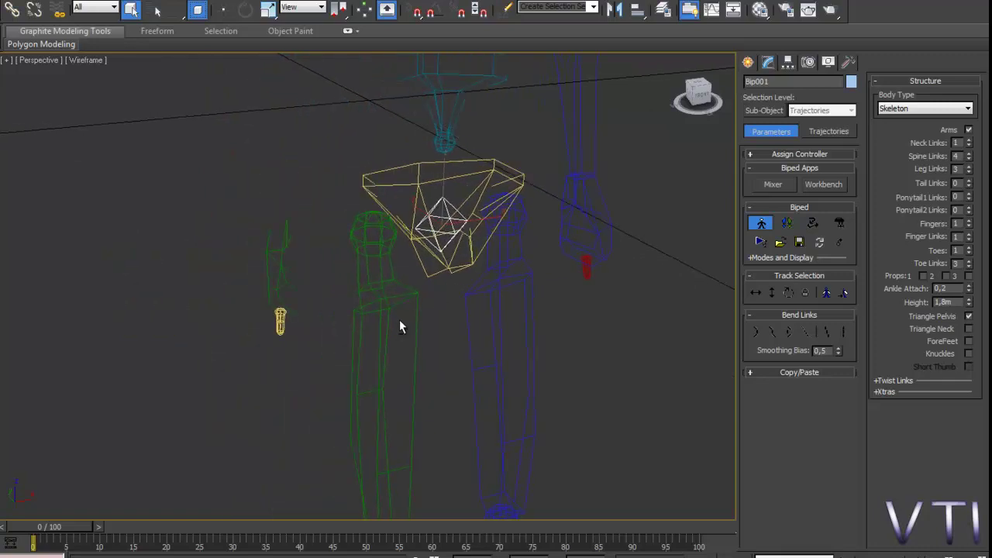
middle_click_drag(399, 320, 478, 333, "alt")
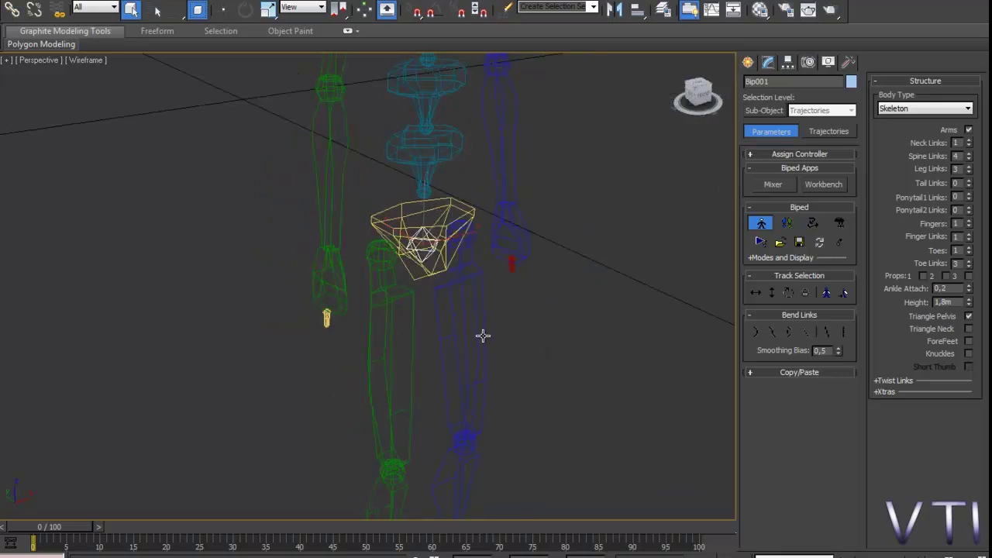
middle_click_drag(461, 336, 481, 341, "alt")
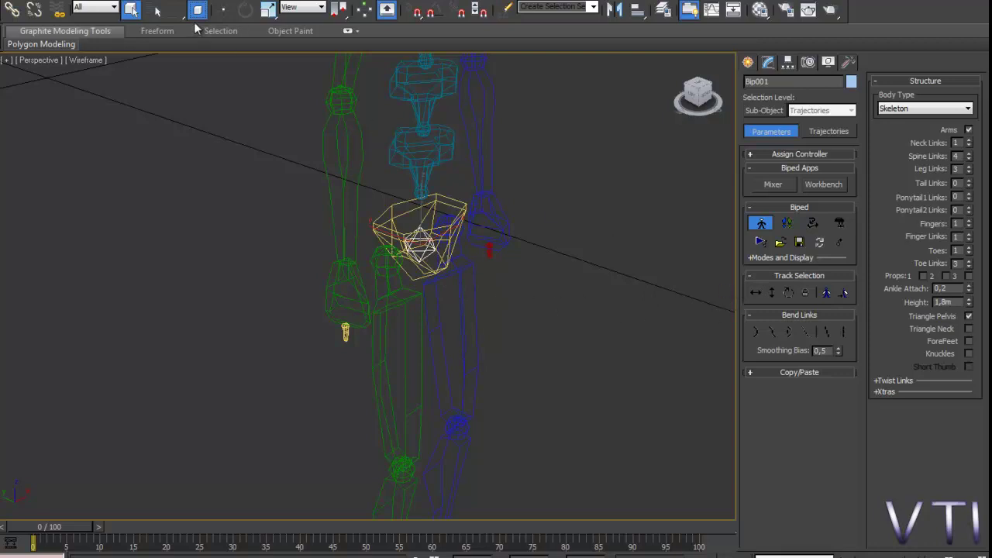
Move the whole biped horizontally by its pelvis with Select and Move and Body Horizontal.
left_click(223, 8)
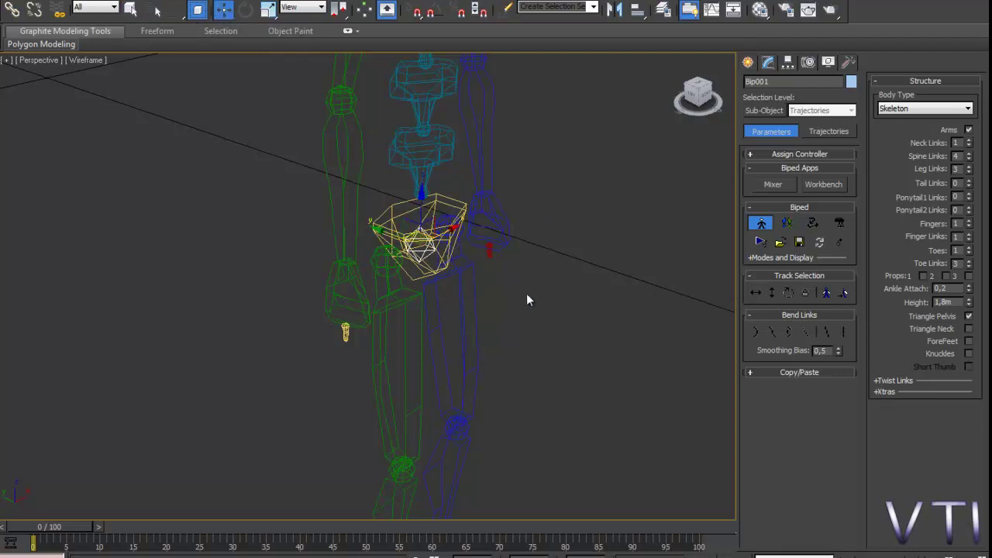
middle_click_drag(492, 331, 527, 324, "alt")
left_click(755, 293)
left_click_drag(425, 219, 434, 262)
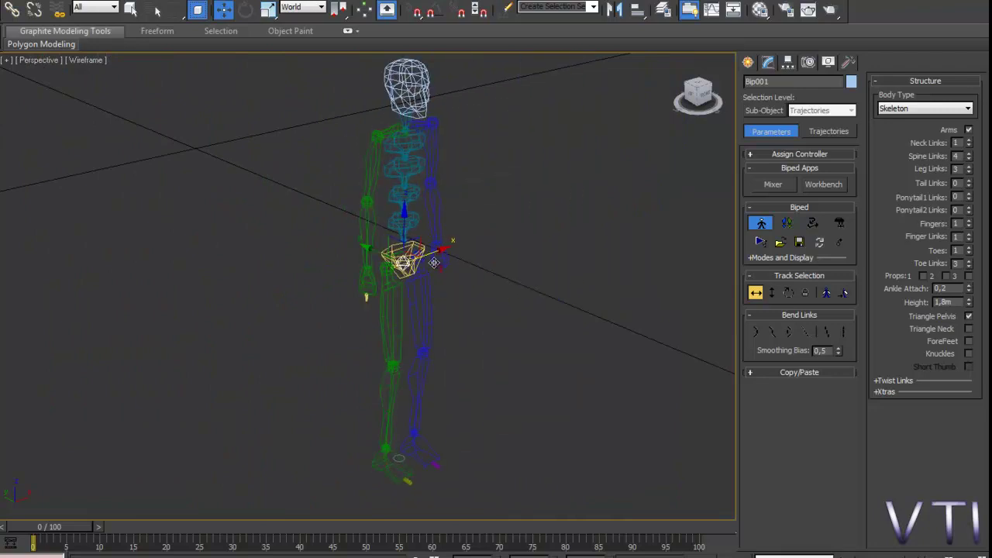
Undo a trial Body Vertical move, then turn the biped 37.37° about Z with Body Rotation.
left_click(772, 293)
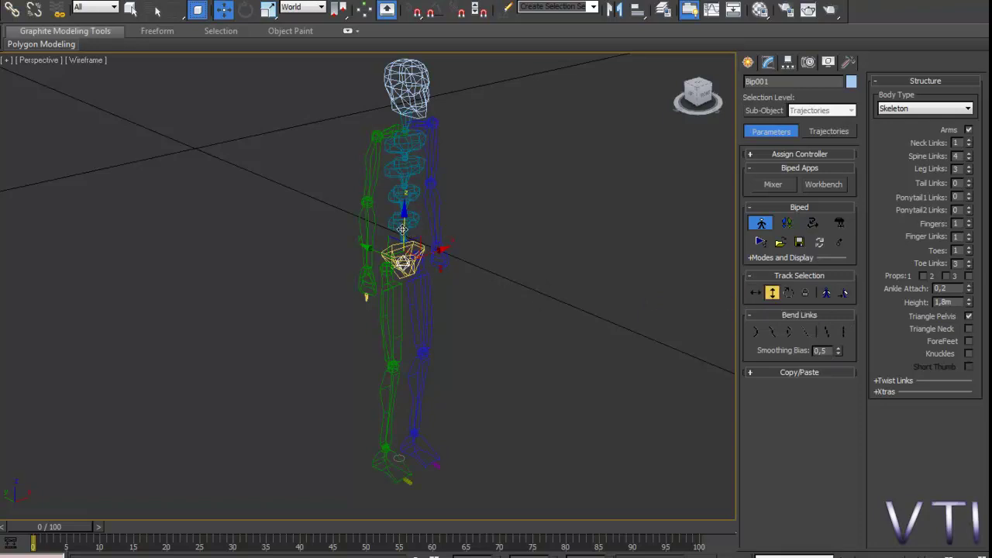
left_click_drag(402, 229, 450, 173)
key("ctrl+z")
key("ctrl+z")
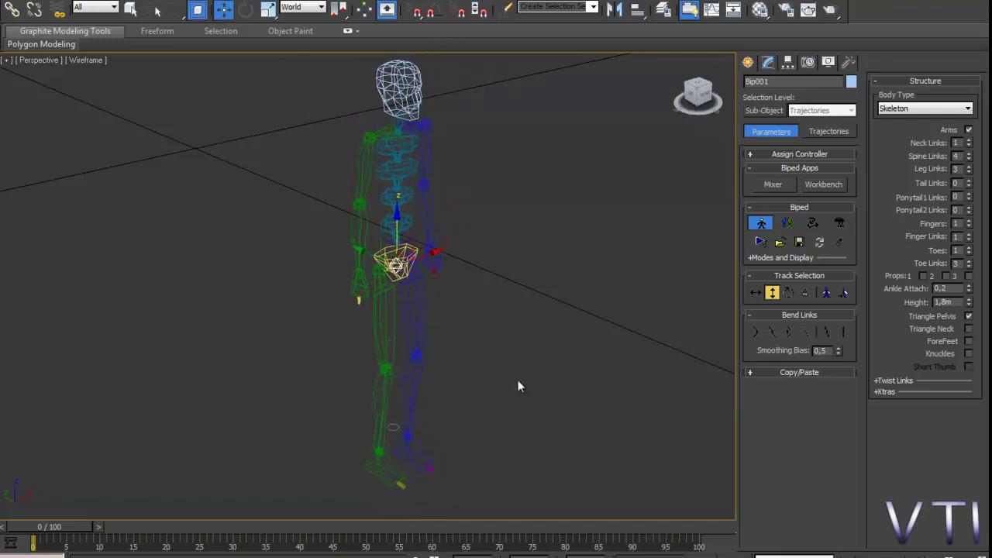
key("ctrl+z")
key("ctrl+z")
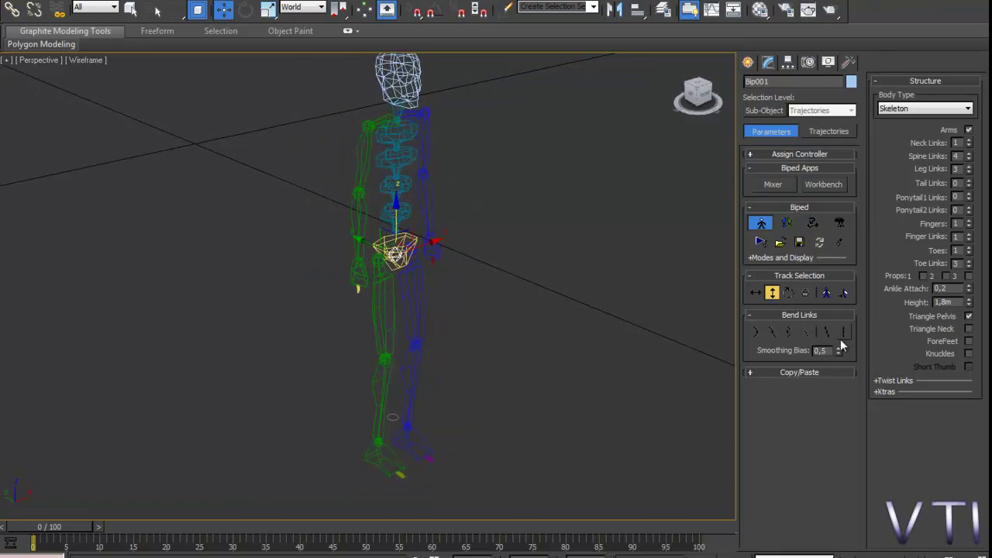
left_click(789, 293)
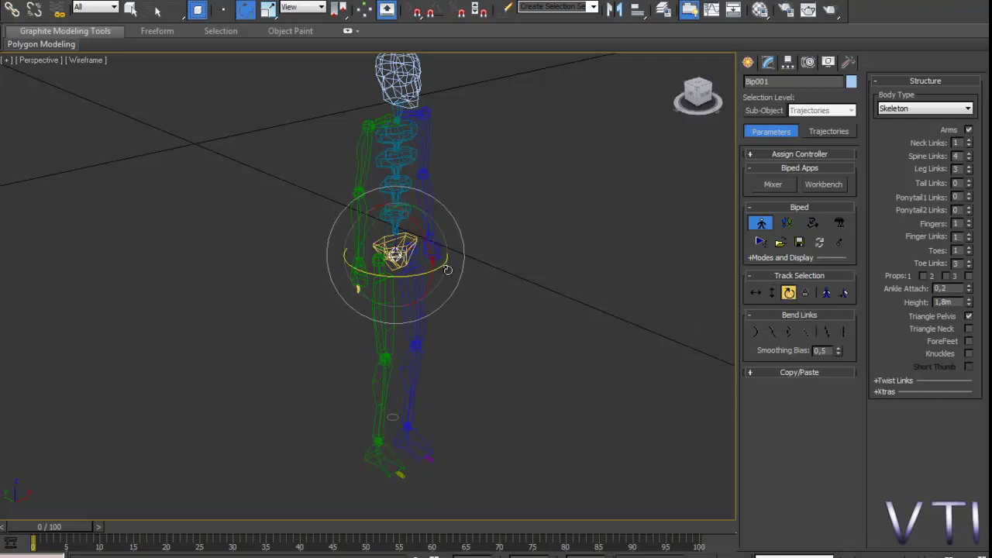
mouse_move(408, 274)
left_mouse_down()
mouse_move(276, 284)
mouse_move(605, 277)
mouse_move(473, 299)
mouse_move(402, 301)
mouse_move(419, 284)
mouse_move(507, 290)
mouse_move(323, 292)
mouse_move(520, 284)
mouse_move(354, 273)
mouse_move(388, 282)
mouse_move(396, 303)
mouse_move(330, 305)
mouse_move(410, 294)
mouse_move(403, 291)
mouse_move(481, 269)
mouse_move(272, 284)
mouse_move(641, 221)
mouse_move(524, 246)
mouse_move(523, 269)
mouse_move(412, 286)
left_mouse_up()
Switch back to realistic shading and pan until the biped's feet are visible.
mouse_move(467, 358)
middle_mouse_down()
mouse_move(498, 350)
mouse_move(458, 380)
mouse_move(501, 377)
middle_mouse_up()
key("F3")
scroll(517, 397, "up", 3)
scroll(500, 377, "down", 3)
scroll(501, 375, "up", 3)
scroll(499, 371, "down", 5)
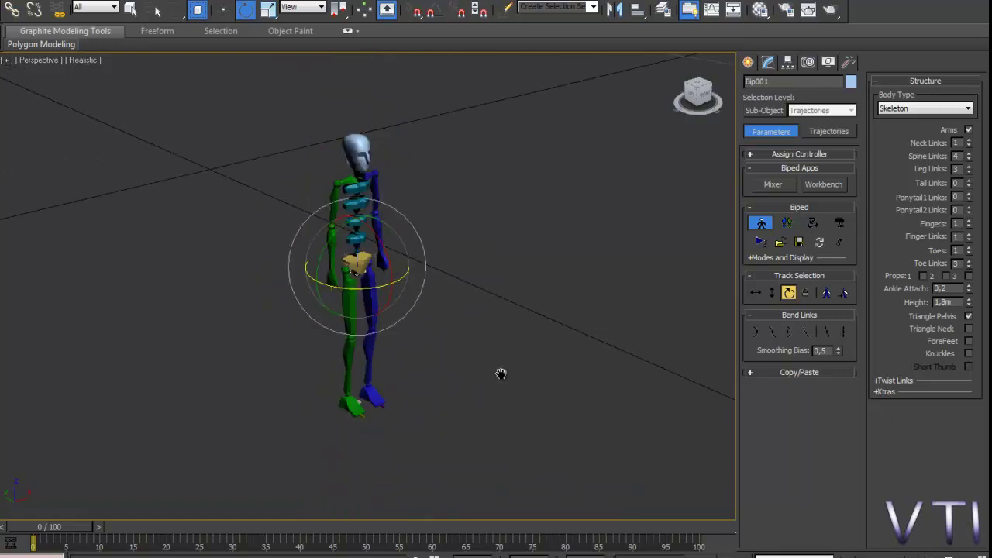
scroll(500, 375, "up", 5)
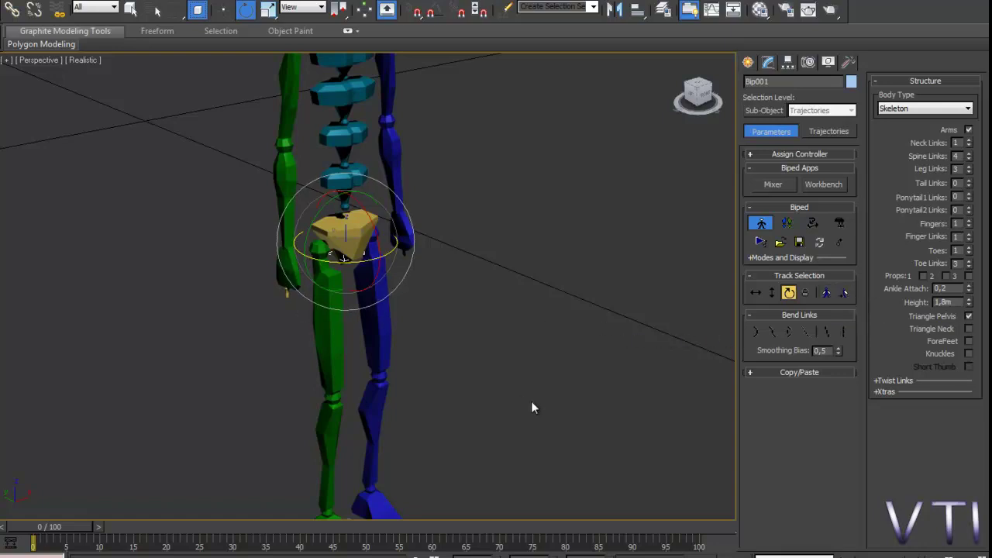
middle_click_drag(530, 401, 504, 343)
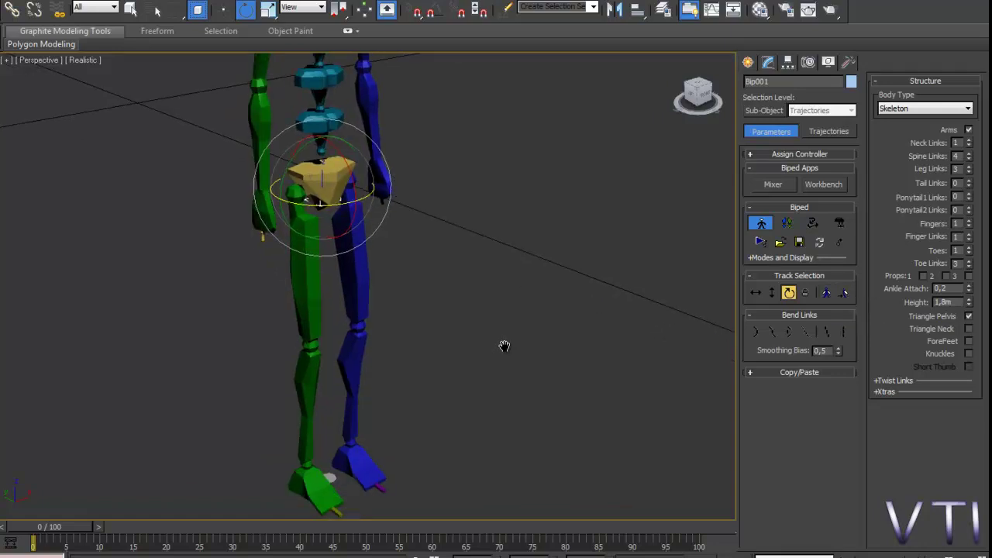
Select the right hand and add the left hand with Track Selection Symmetrical.
left_click(265, 208)
mouse_move(523, 358)
middle_mouse_down()
mouse_move(467, 357)
mouse_move(515, 358)
middle_mouse_up()
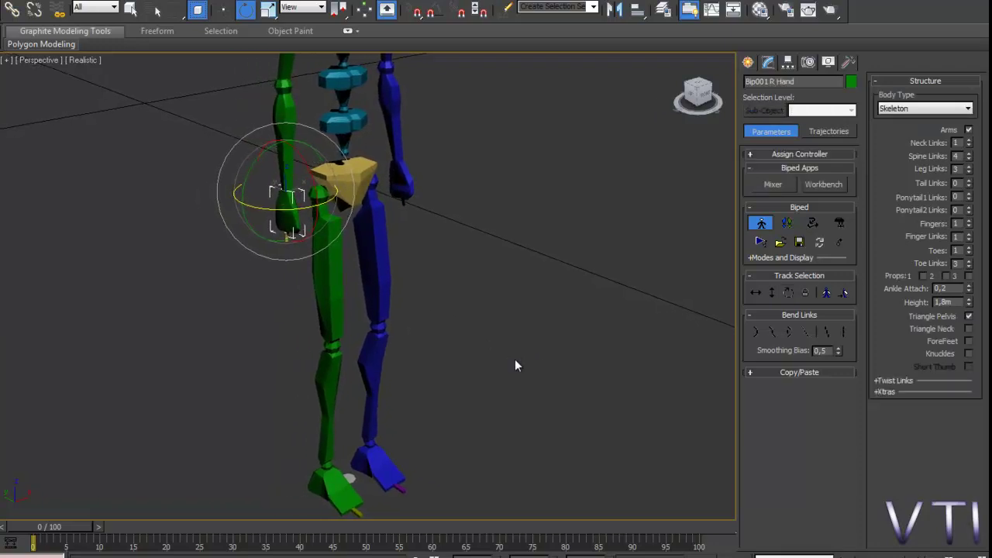
left_click(826, 294)
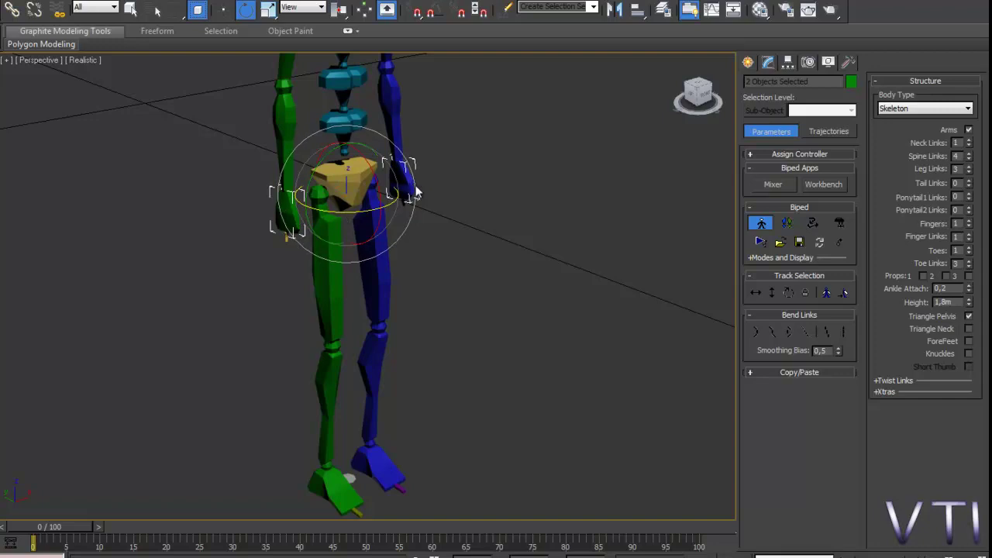
Pan and zoom around the skeleton to inspect both selected hands.
middle_click_drag(479, 284, 448, 283)
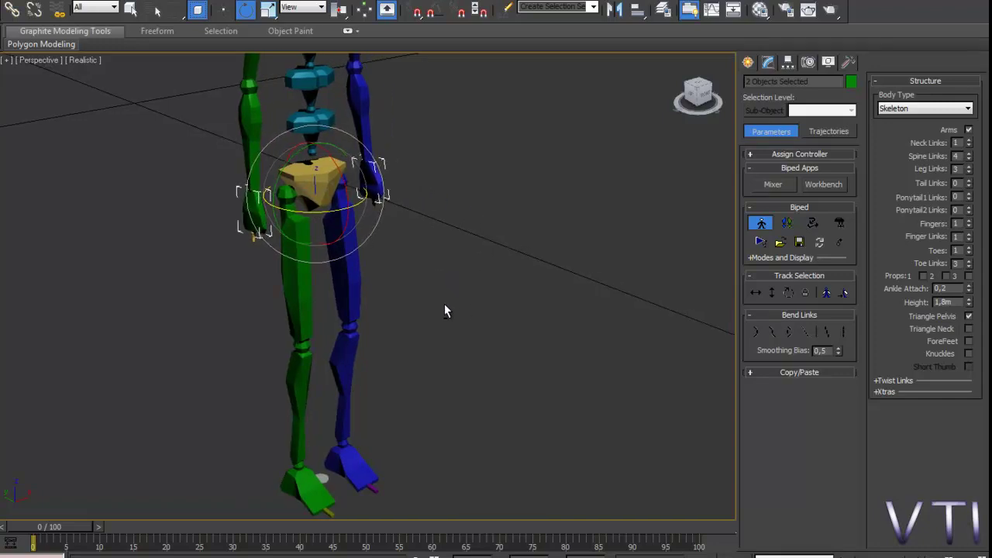
scroll(425, 324, "down", 5)
scroll(425, 324, "up", 5)
scroll(434, 302, "down", 5)
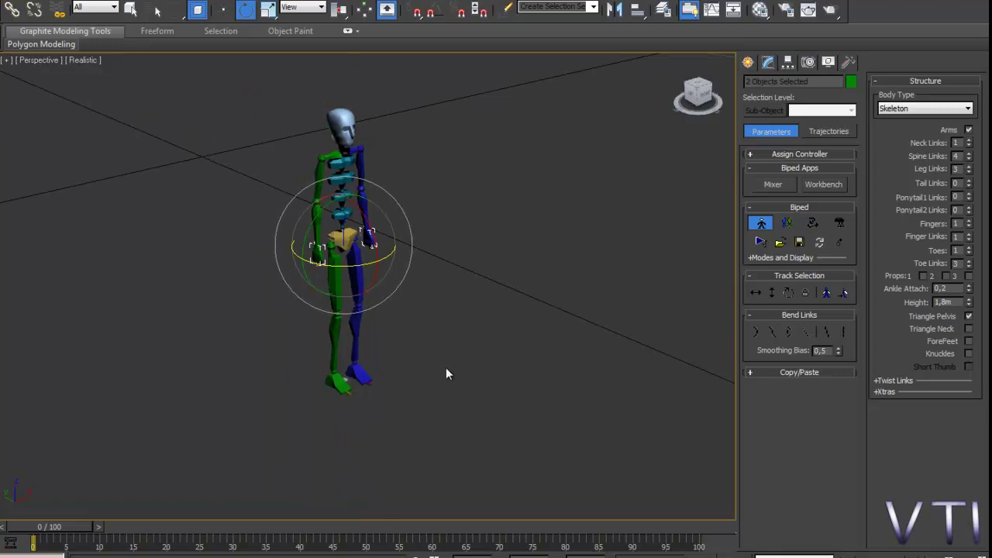
middle_click_drag(454, 373, 482, 382)
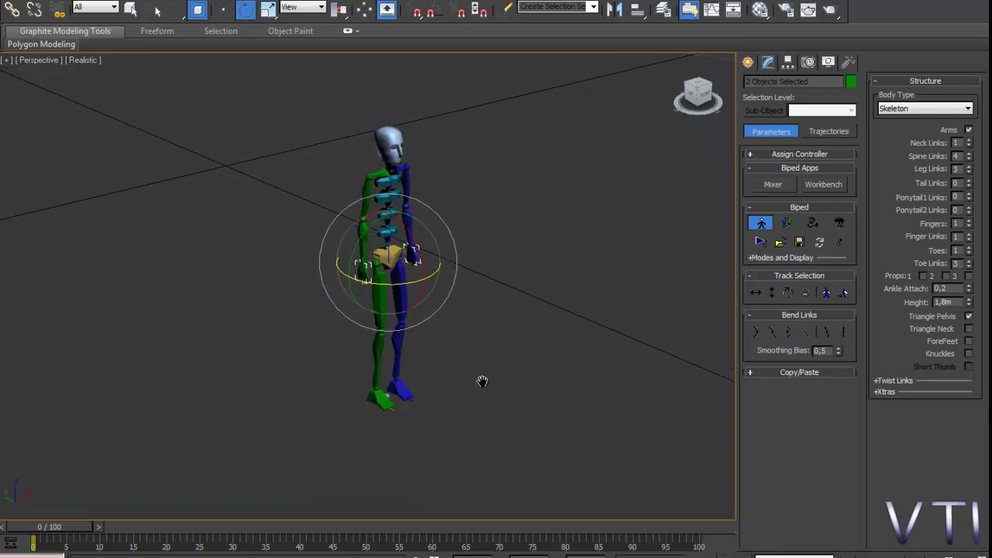
scroll(482, 381, "up", 4)
scroll(463, 354, "down", 3)
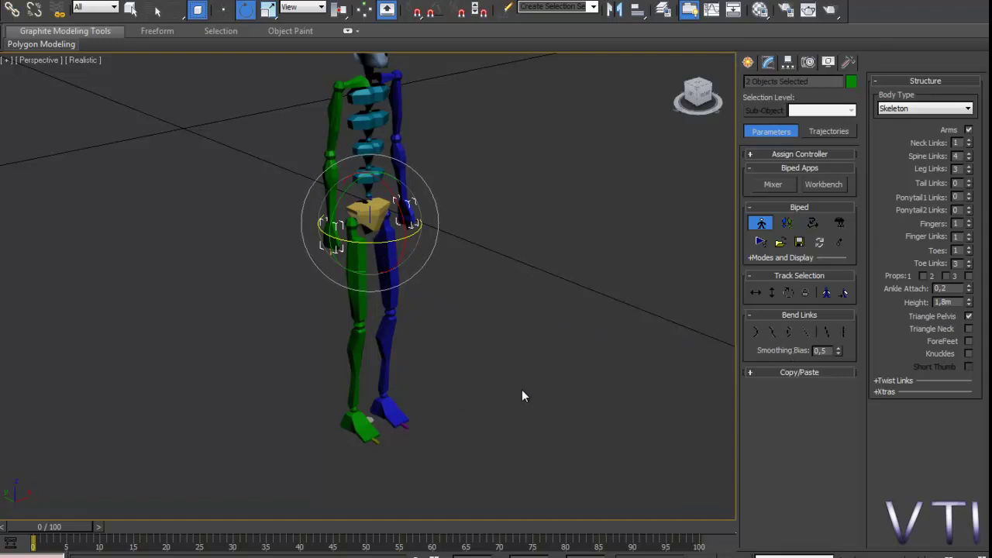
scroll(471, 387, "down", 3)
scroll(470, 379, "down", 2)
scroll(469, 379, "up", 7)
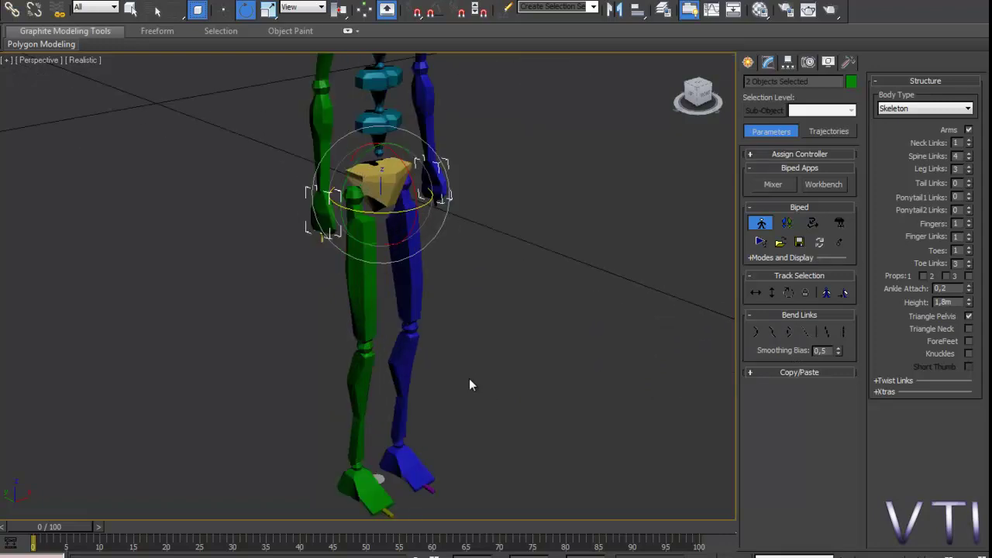
scroll(511, 365, "down", 5)
mouse_move(503, 365)
middle_mouse_down()
mouse_move(487, 399)
mouse_move(487, 370)
middle_mouse_up()
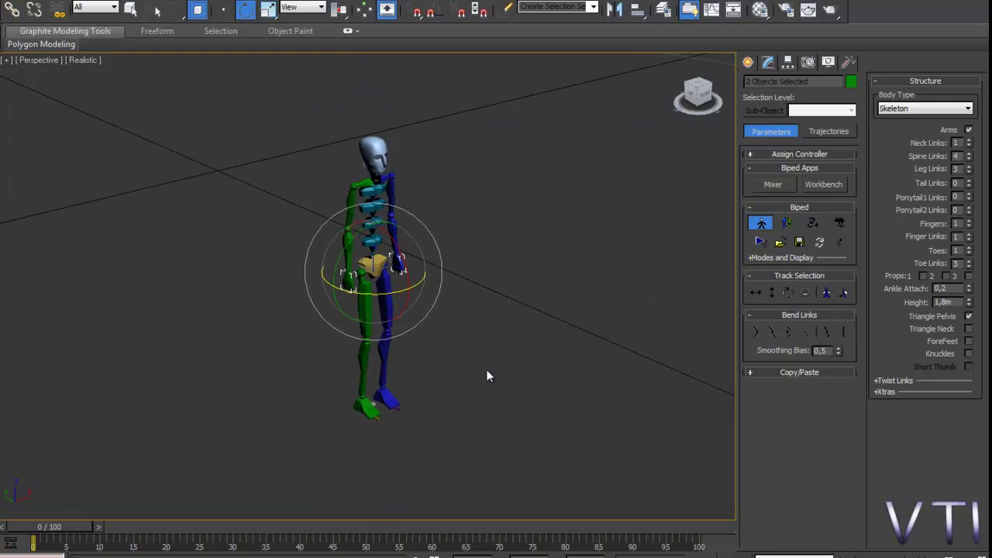
Select the right hand, then switch to the left hand with Track Selection Opposite.
left_click(499, 373)
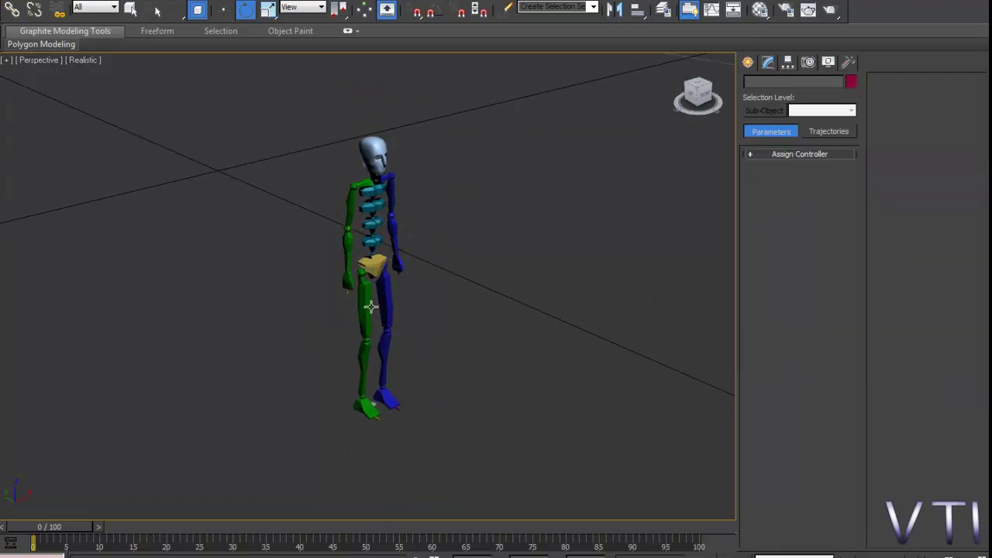
left_click(347, 283)
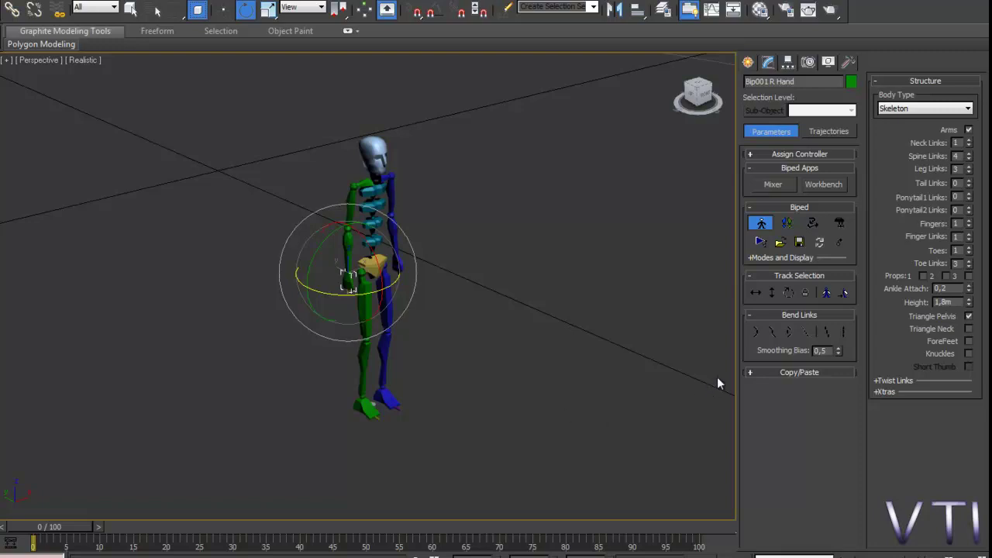
left_click(844, 291)
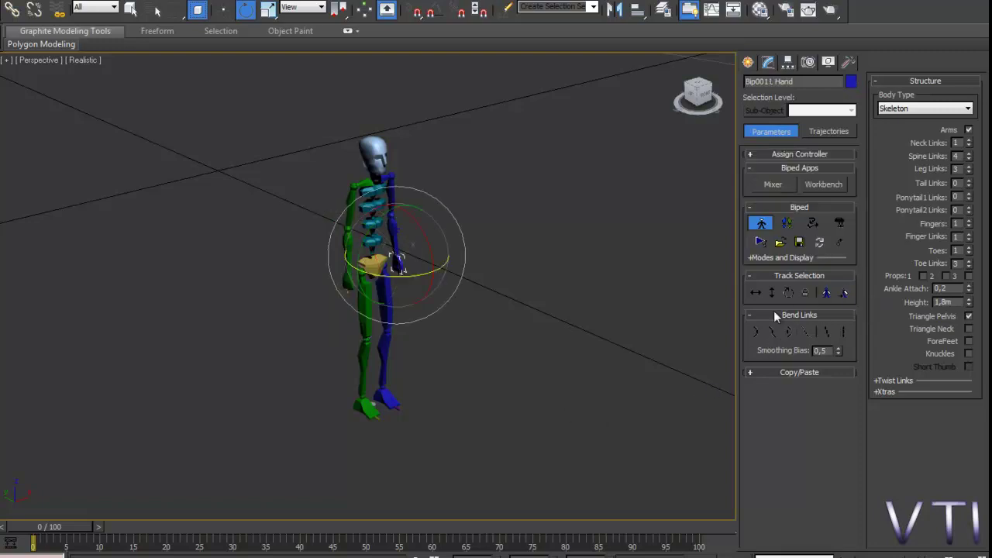
Pan the view left, then collapse and re-expand the Bend Links rollout.
middle_click_drag(497, 379, 436, 379)
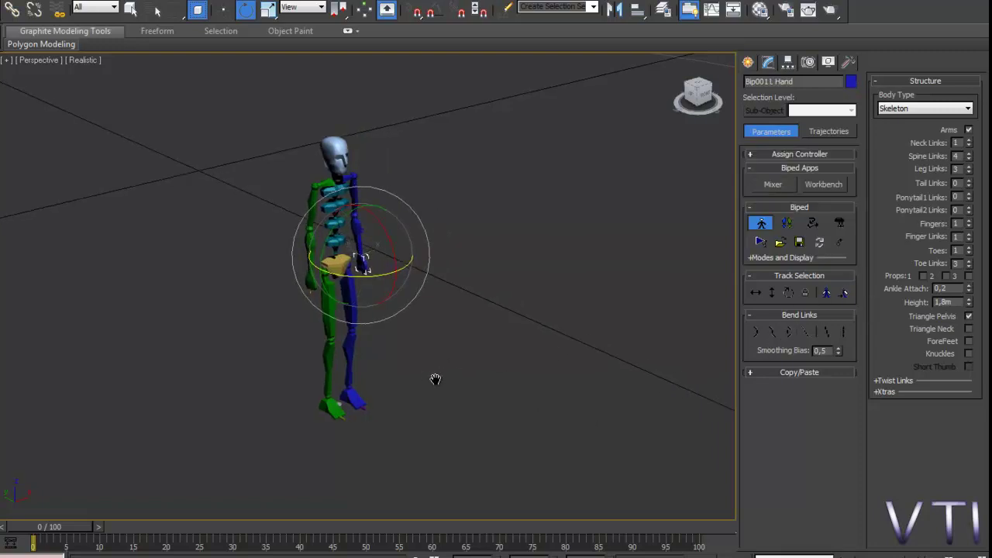
scroll(412, 379, "up", 5)
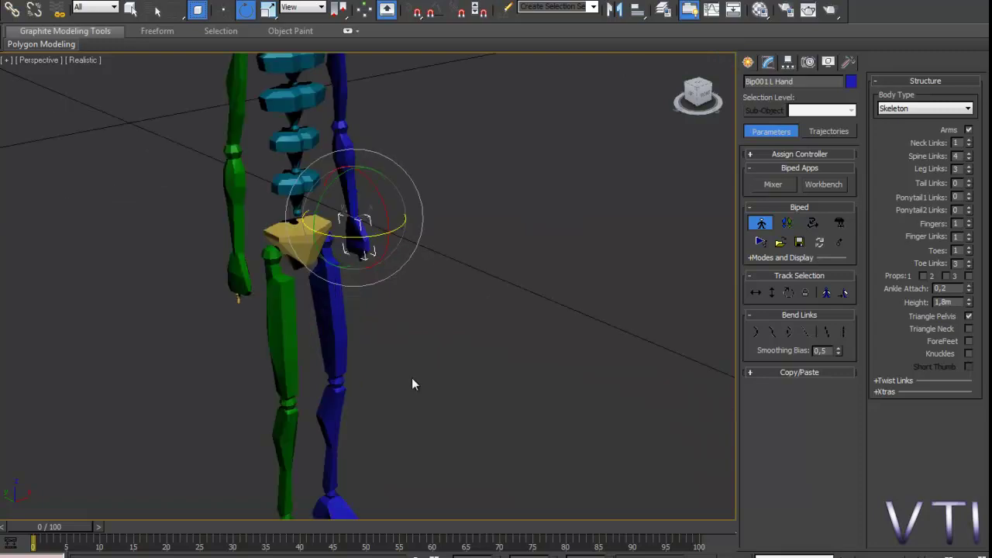
scroll(516, 363, "down", 5)
scroll(515, 359, "up", 3)
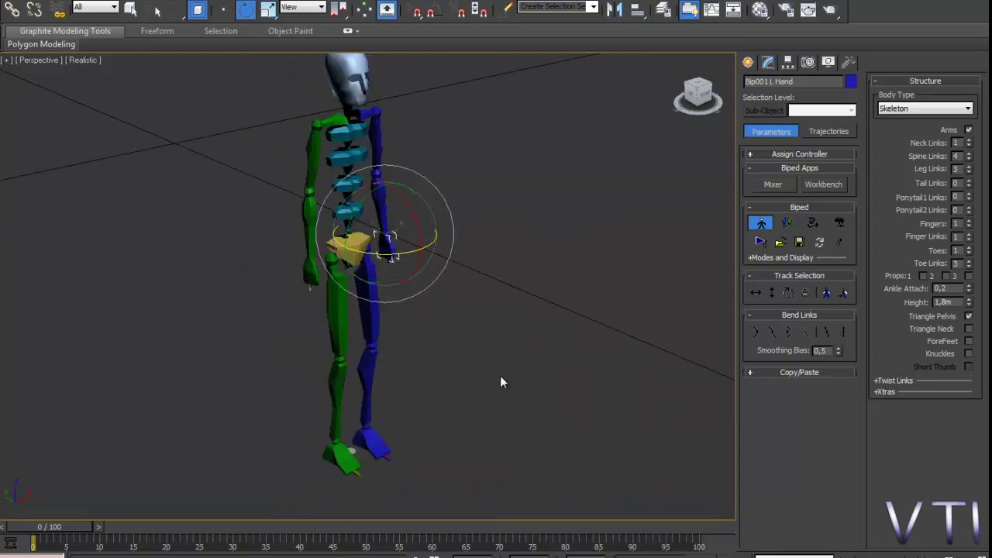
scroll(537, 365, "down", 3)
scroll(559, 411, "up", 3)
left_click(813, 314)
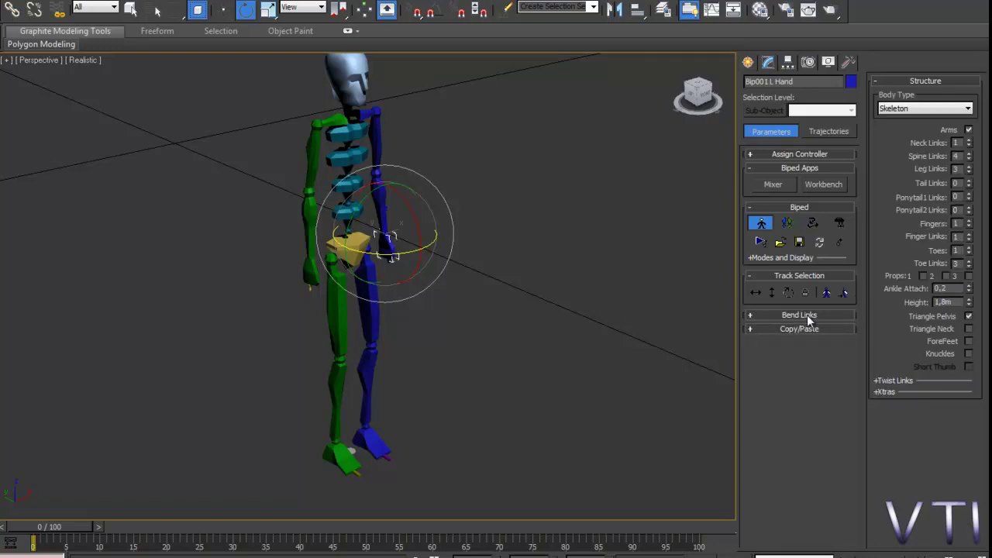
left_click(806, 315)
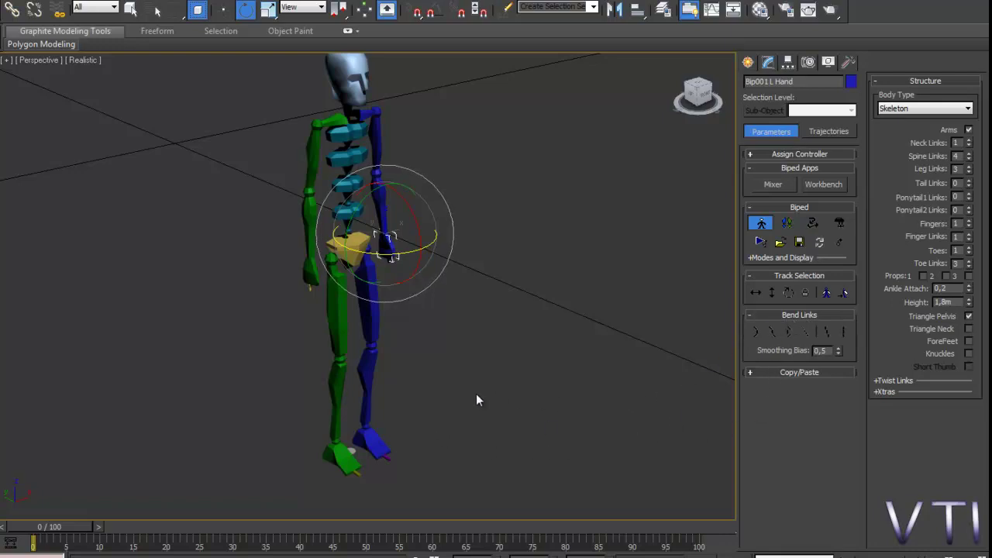
Select the Bip001 spine and turn on Bend Links Mode for it.
middle_click_drag(448, 396, 516, 399, "alt")
scroll(505, 398, "up", 5)
scroll(516, 398, "down", 5)
scroll(516, 399, "up", 5)
scroll(517, 396, "down", 5)
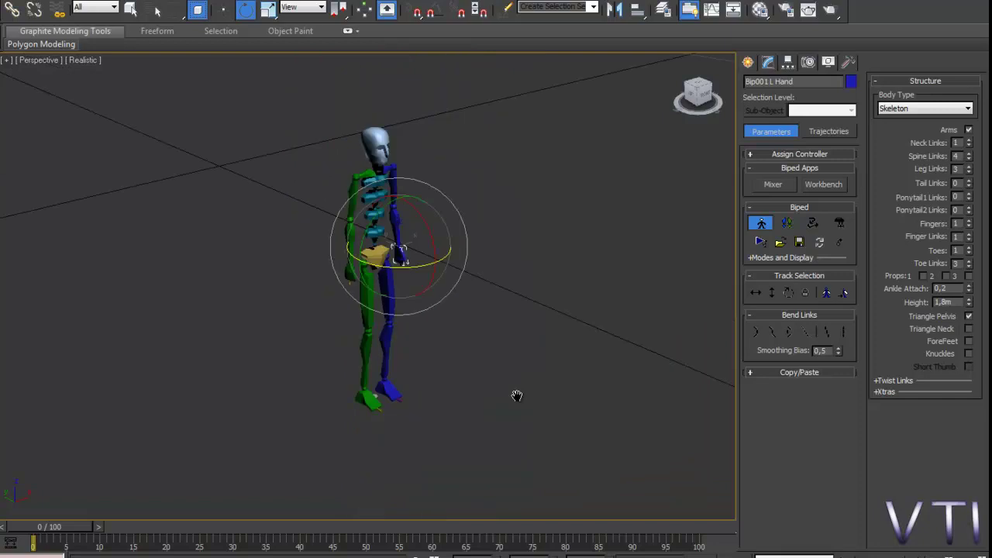
scroll(516, 396, "up", 3)
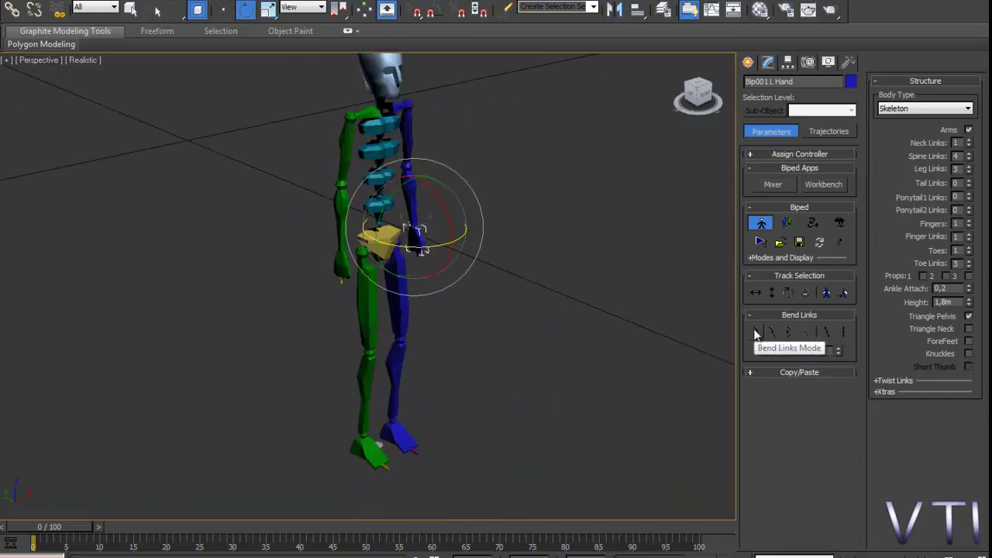
left_click(378, 206)
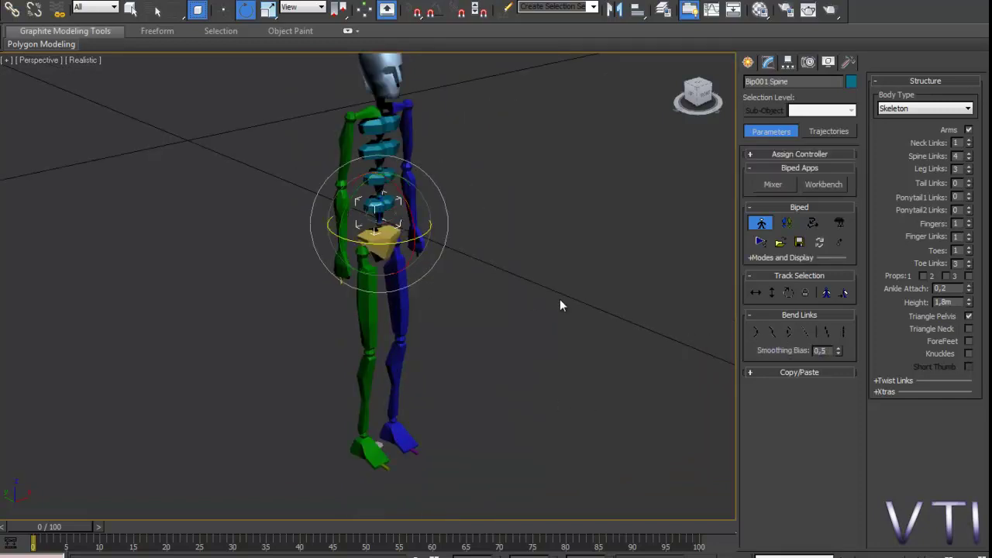
left_click(756, 331)
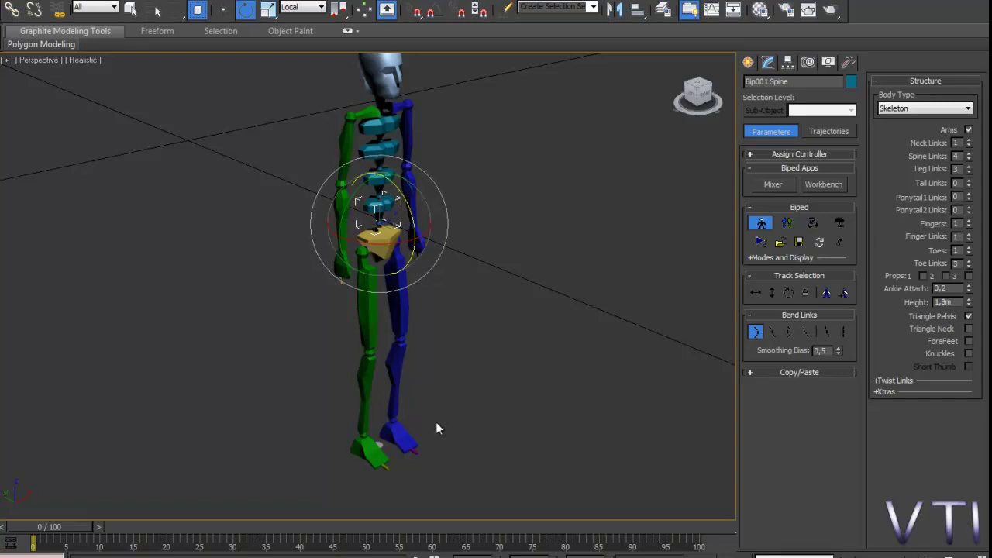
Switch to the Left view and centre the spine.
key("l")
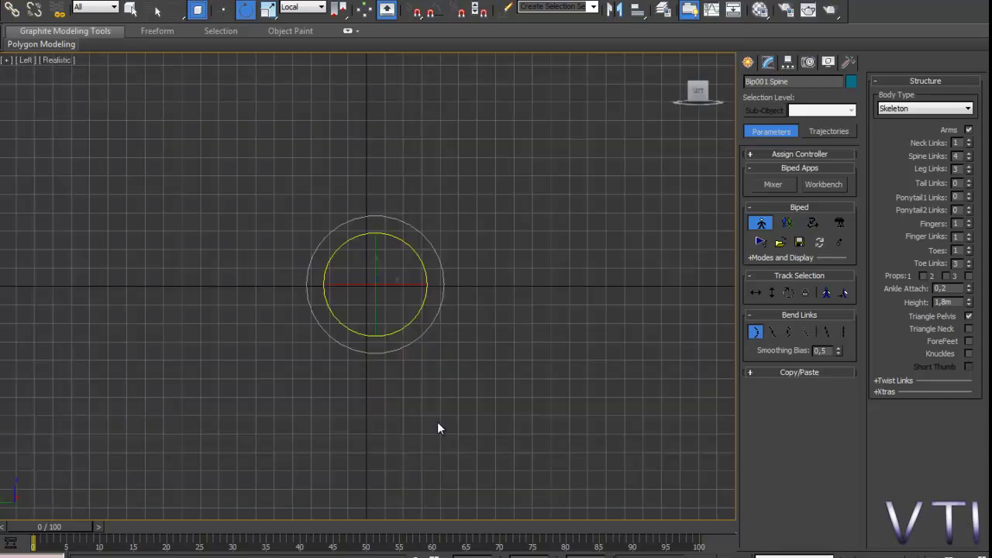
middle_click_drag(443, 418, 212, 357)
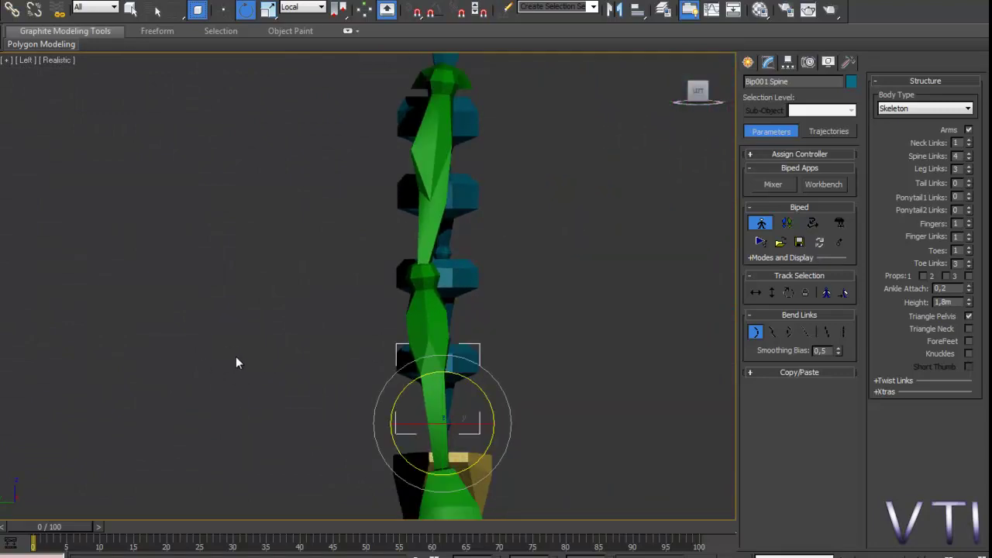
scroll(238, 361, "down", 3)
scroll(238, 362, "up", 1)
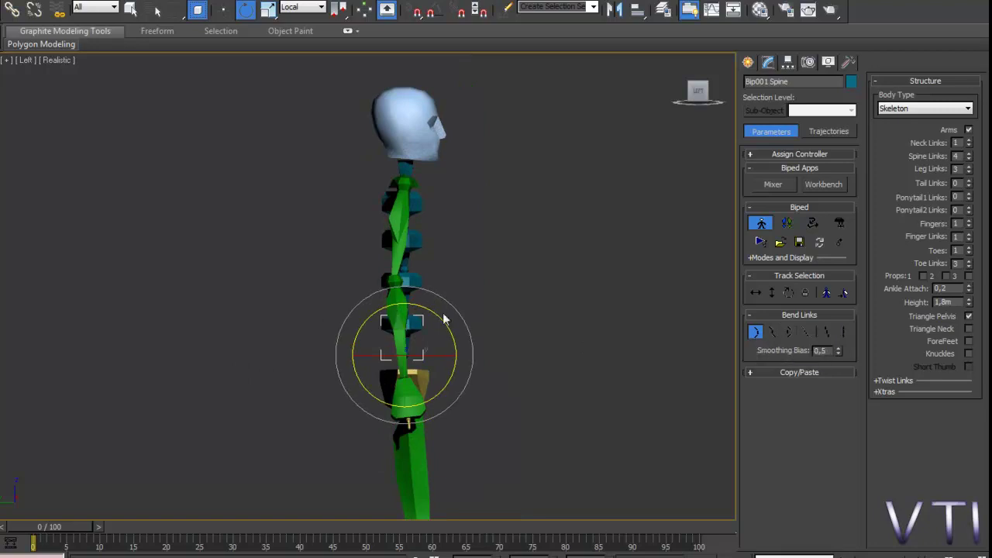
Bend the spine and head forward about 22°, then tilt the upper body back about 10°.
left_click_drag(444, 319, 467, 336)
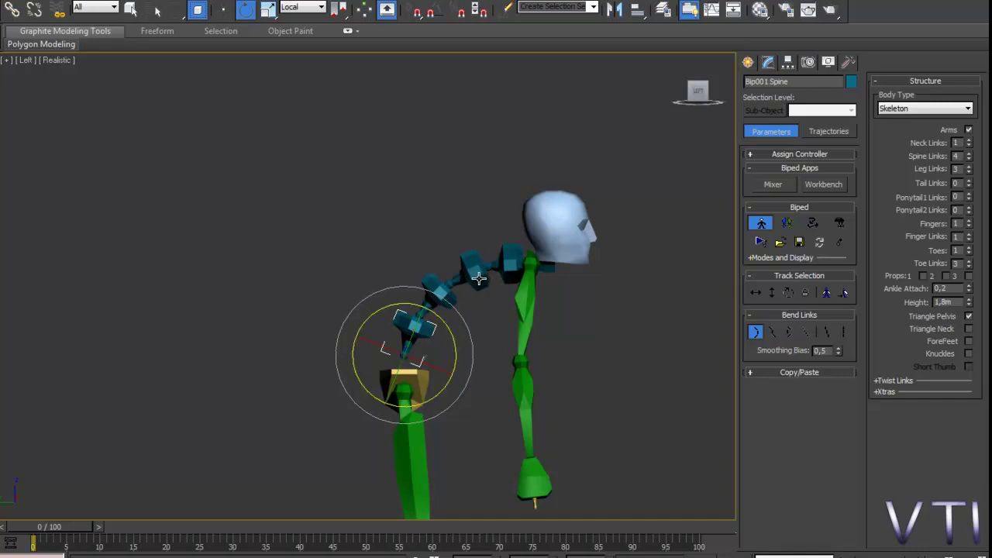
left_click_drag(454, 345, 443, 326)
middle_click_drag(635, 419, 598, 427, "alt")
key("l")
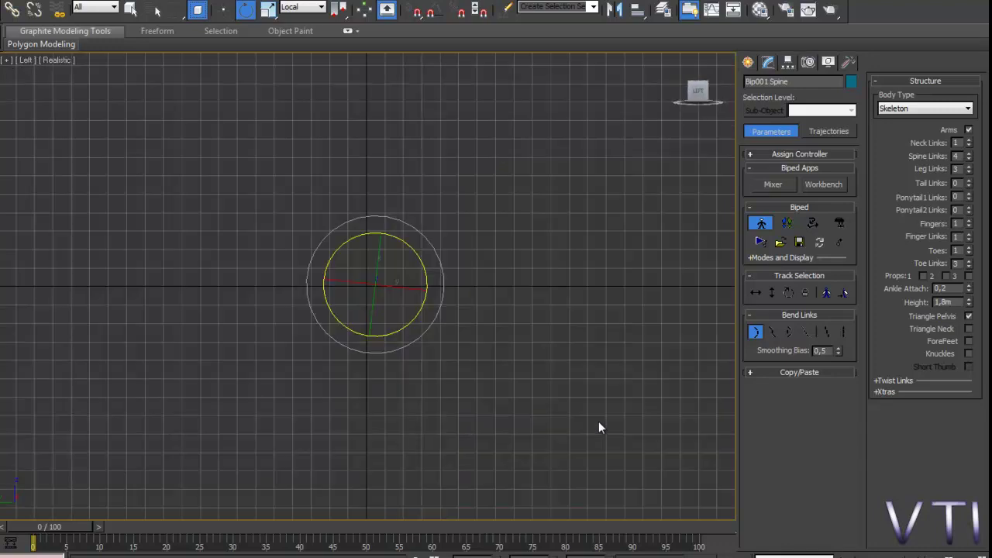
scroll(598, 421, "up", 3)
scroll(303, 317, "down", 3)
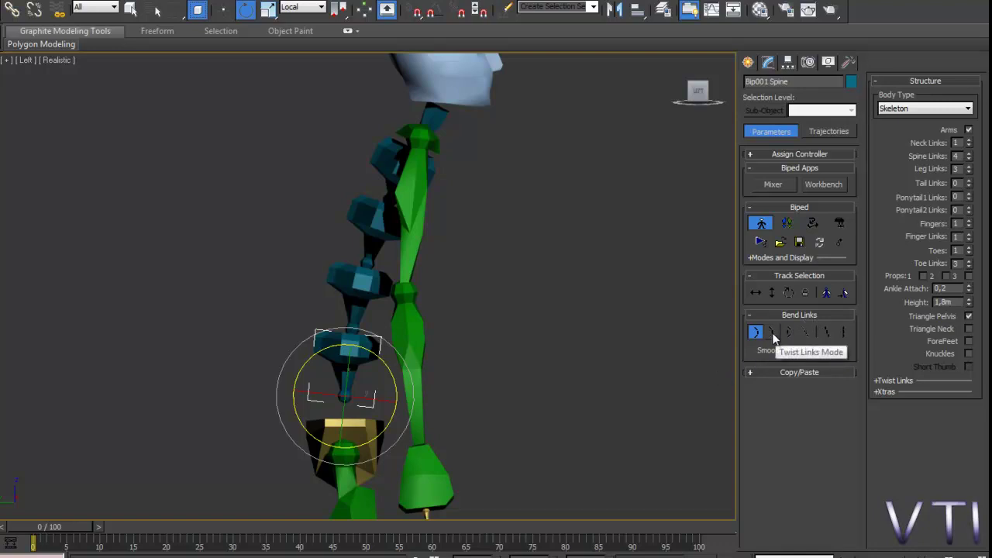
Turn on Twist Links Mode and twist the spine about X to turn the torso.
left_click(772, 333)
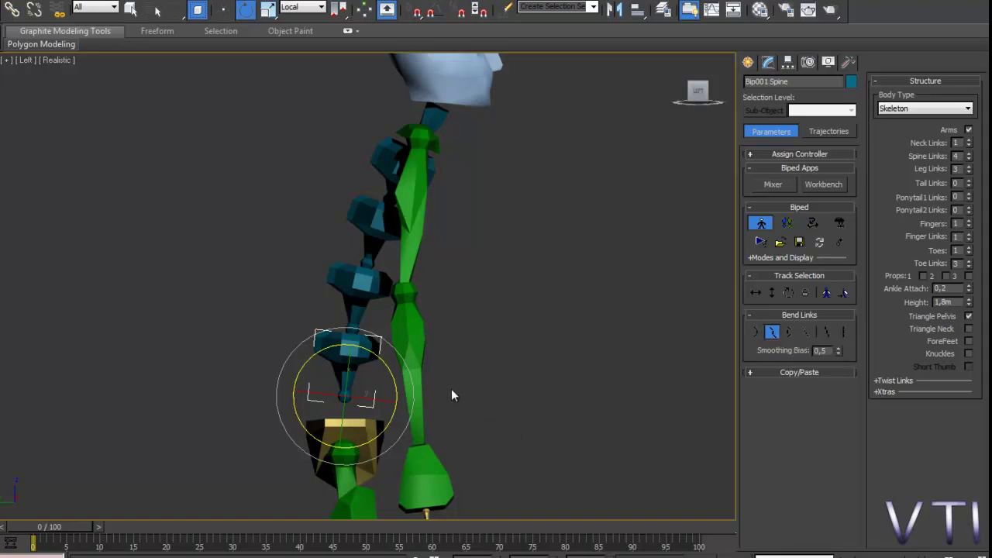
mouse_move(364, 396)
left_mouse_down()
mouse_move(255, 395)
mouse_move(454, 394)
mouse_move(228, 383)
mouse_move(358, 395)
left_mouse_up()
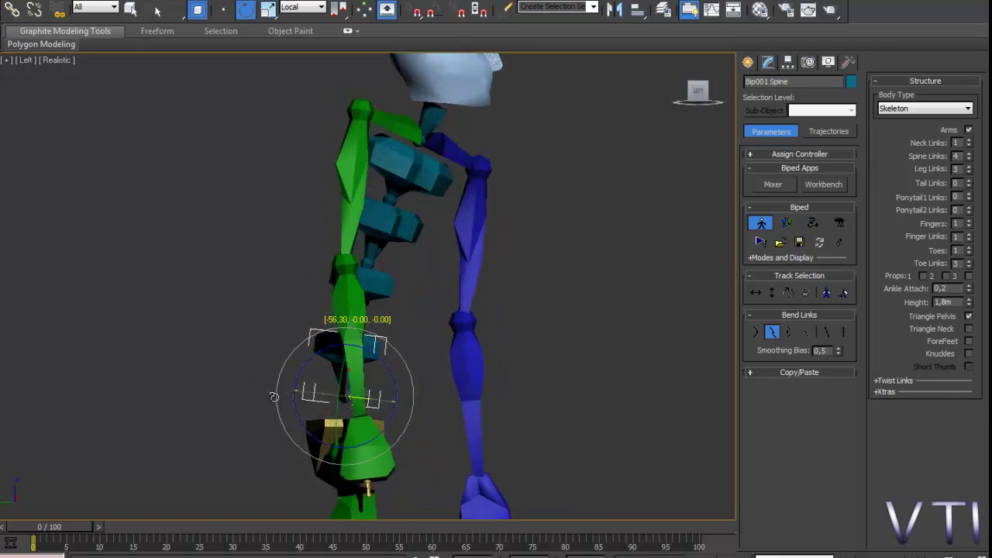
left_click_drag(268, 396, 329, 400)
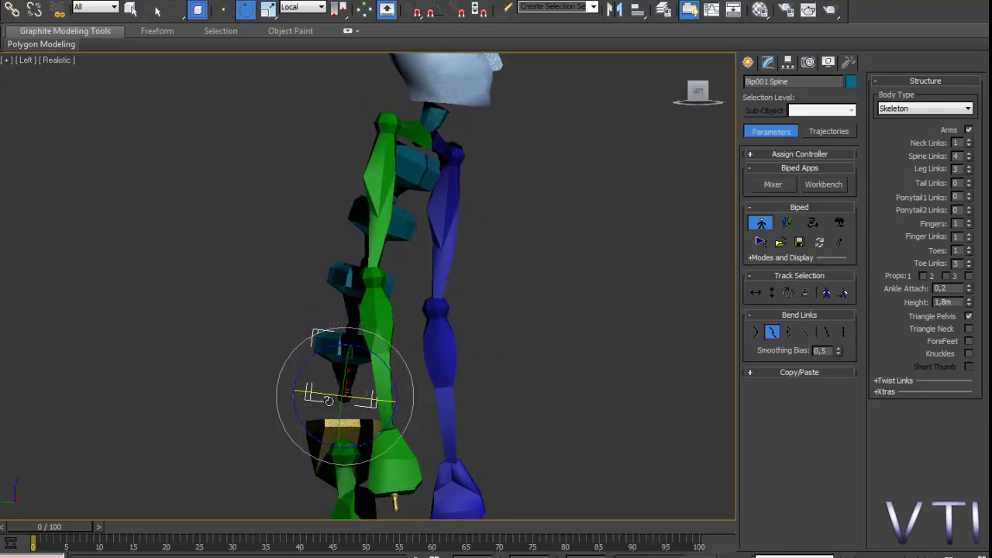
Switch the viewport to Shaded display, then rotate the spine to turn the torso and back.
left_click(61, 59)
left_click(97, 91)
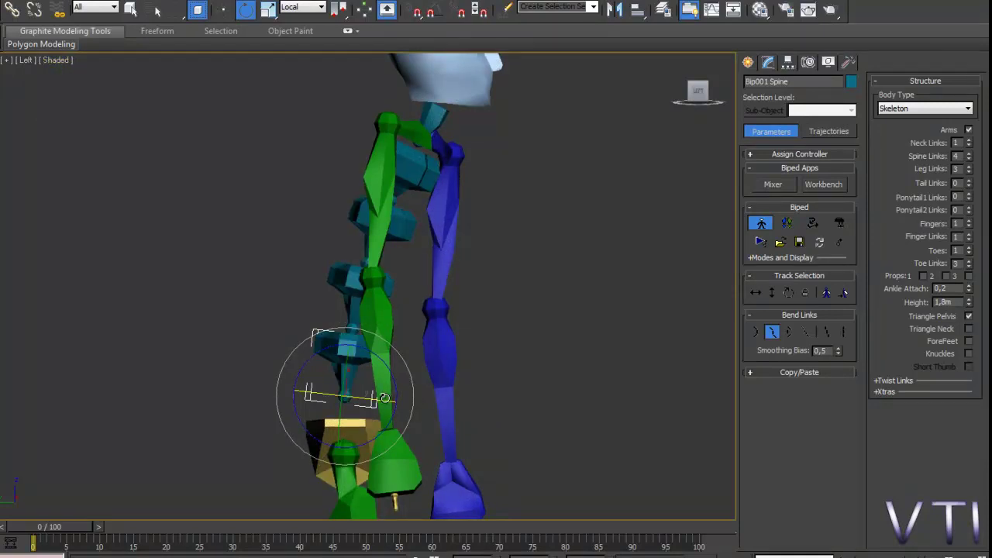
left_click_drag(385, 397, 456, 429)
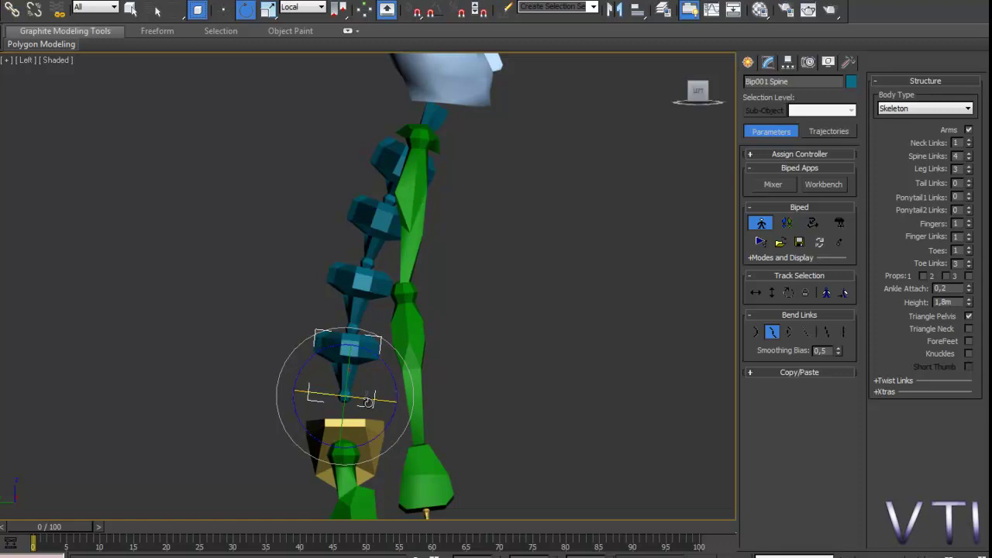
left_click_drag(375, 402, 593, 394)
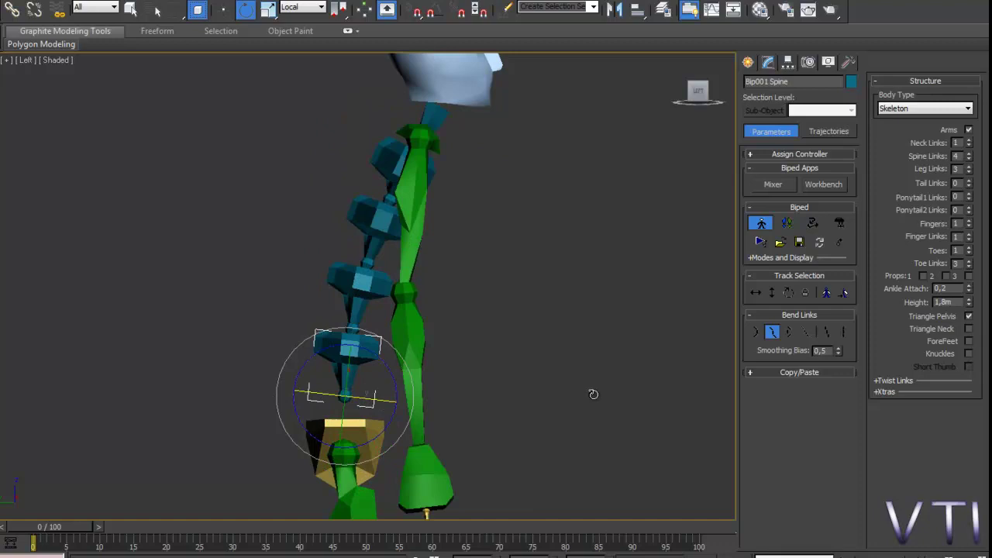
Turn off Twist Links Mode and rotate the spine again with individual link twisting.
left_click(773, 332)
mouse_move(358, 400)
left_mouse_down()
mouse_move(245, 405)
mouse_move(377, 397)
left_mouse_up()
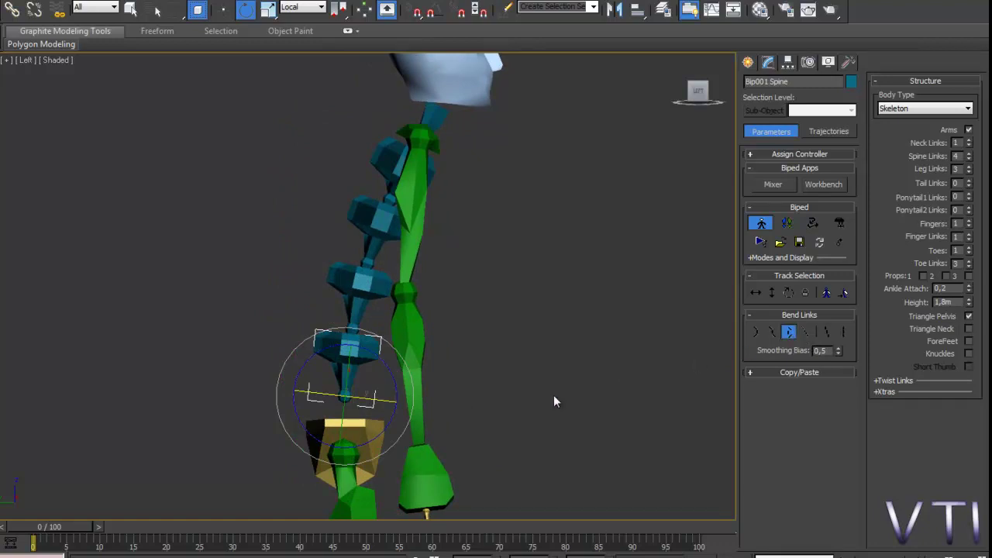
mouse_move(358, 400)
left_mouse_down()
mouse_move(341, 402)
mouse_move(353, 412)
left_mouse_up()
Switch the spine to the second Bend Links mode, test a torso bend, and undo it.
middle_click_drag(531, 392, 479, 391, "alt")
scroll(487, 379, "down", 5)
scroll(489, 384, "up", 5)
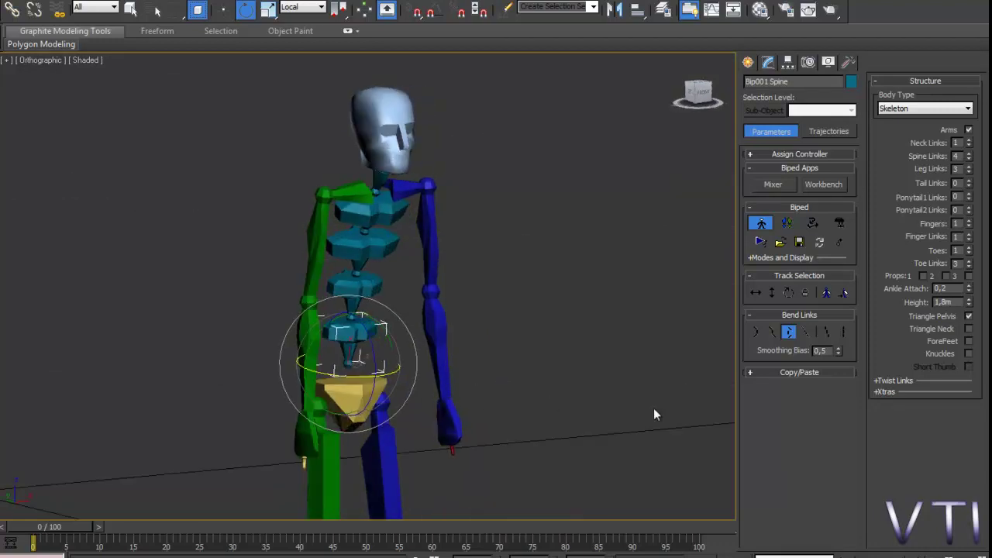
left_click(778, 332)
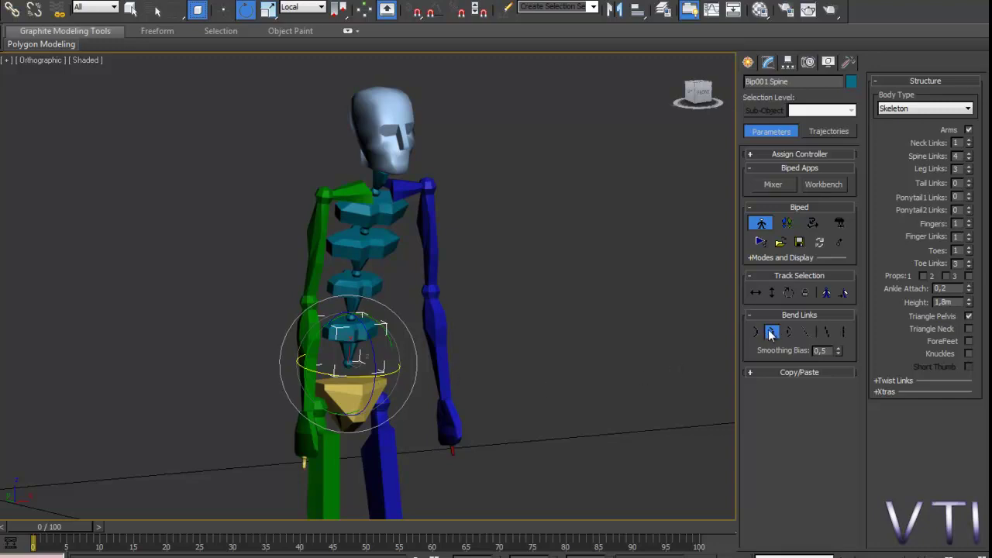
middle_click_drag(492, 439, 379, 413, "alt")
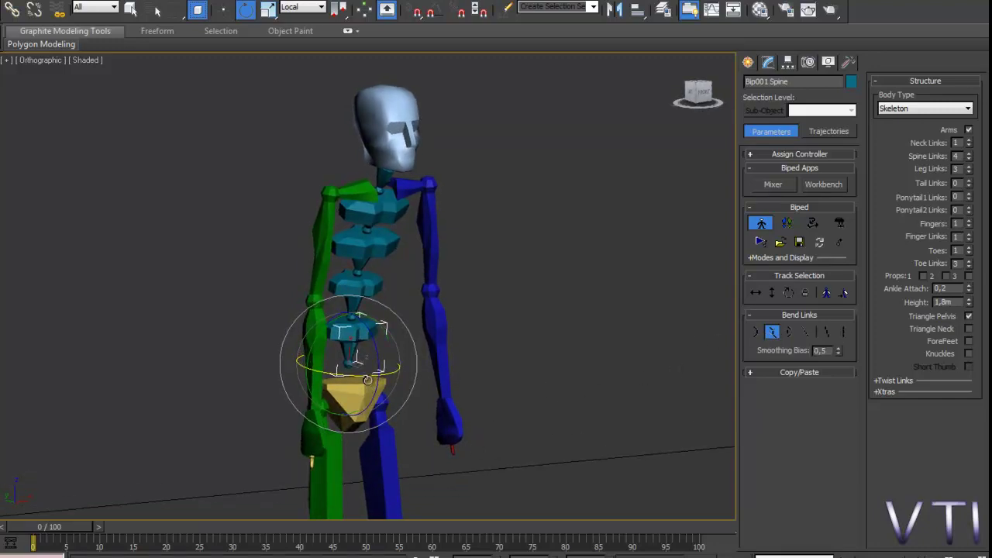
left_click_drag(366, 375, 344, 354)
key("ctrl+z")
Try leaning the torso by rotating the spine, cancelling and undoing each trial.
left_click_drag(368, 379, 394, 381)
right_click(393, 381)
key("ctrl+z")
left_click_drag(365, 375, 577, 382)
right_click(577, 382)
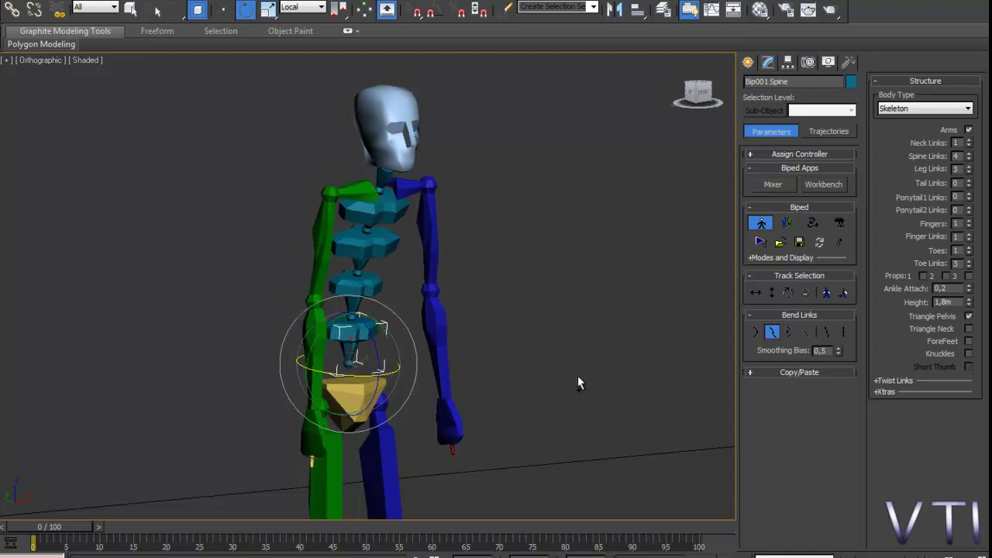
Switch to the fourth bend mode, test-rotate the lower spine link, and undo it.
left_click(771, 332)
left_click(805, 333)
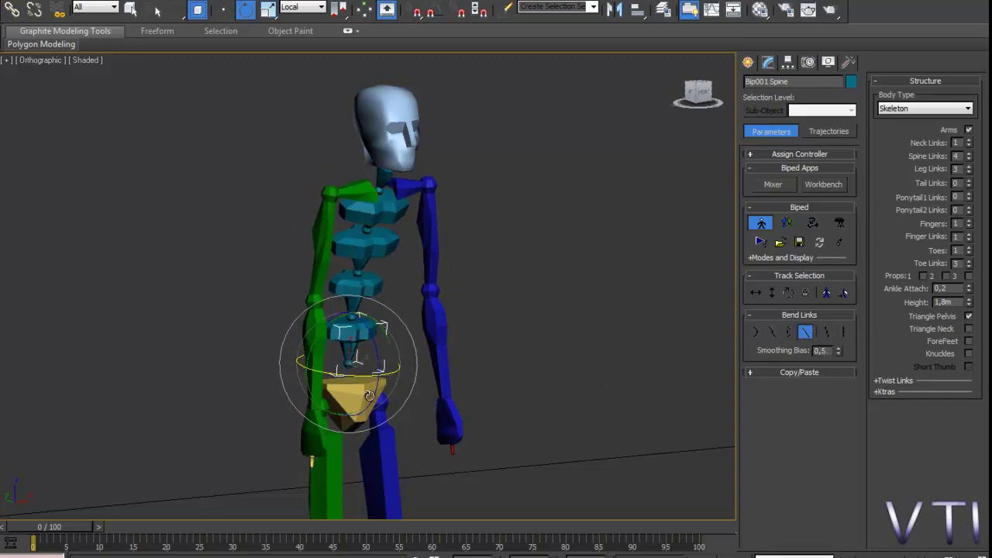
left_click_drag(356, 385, 389, 377)
key("ctrl+z")
middle_click_drag(419, 369, 538, 354)
middle_click_drag(429, 362, 500, 355)
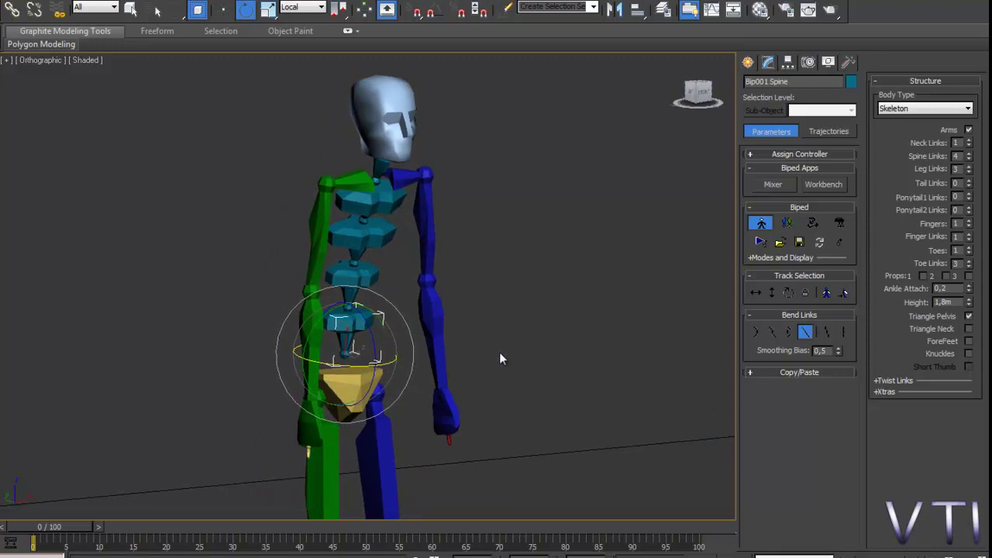
middle_click_drag(474, 411, 526, 364)
scroll(536, 399, "down", 2)
scroll(537, 407, "up", 2)
scroll(506, 392, "up", 2)
scroll(506, 391, "down", 2)
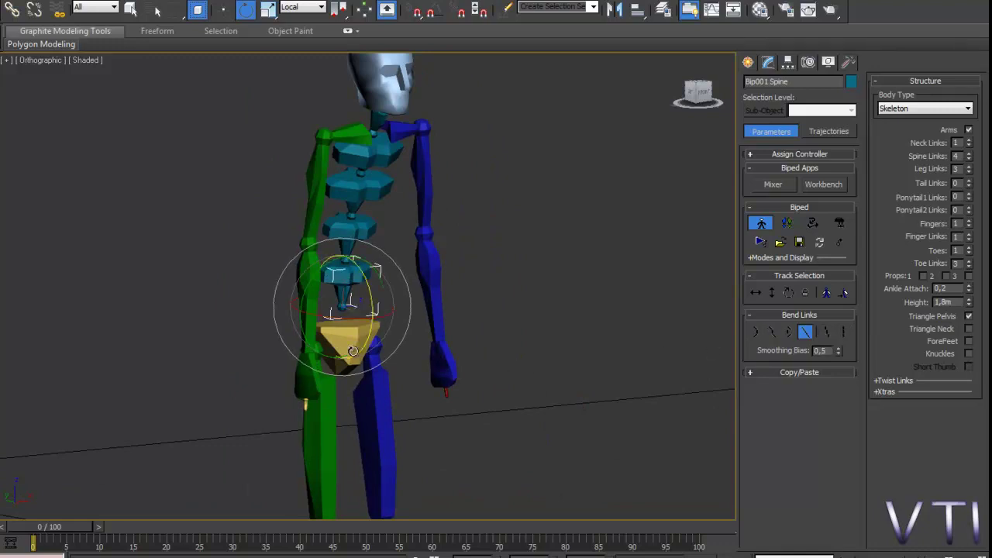
Bend the spine in the second bend mode, then apply Zero Twist to remove its twist.
left_click(771, 335)
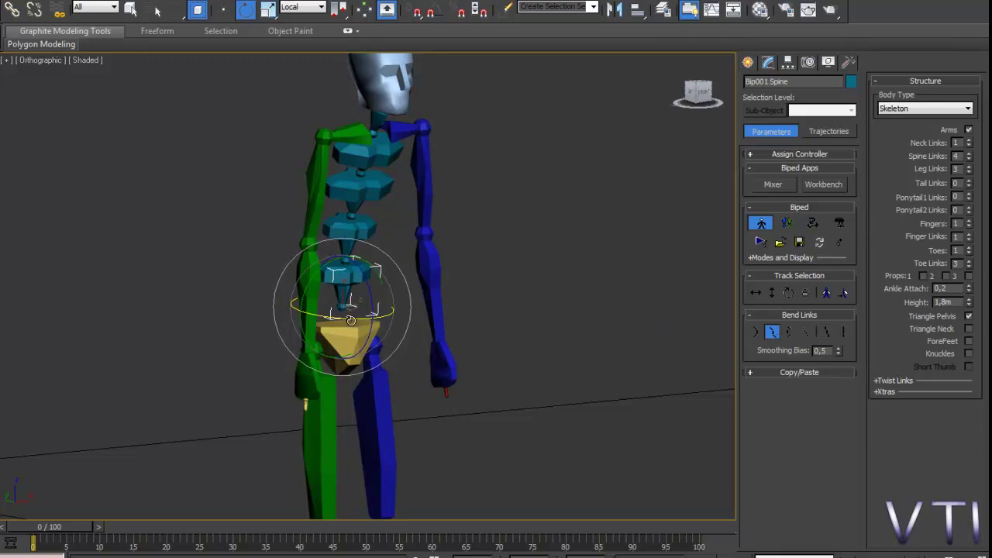
left_click_drag(349, 316, 270, 317)
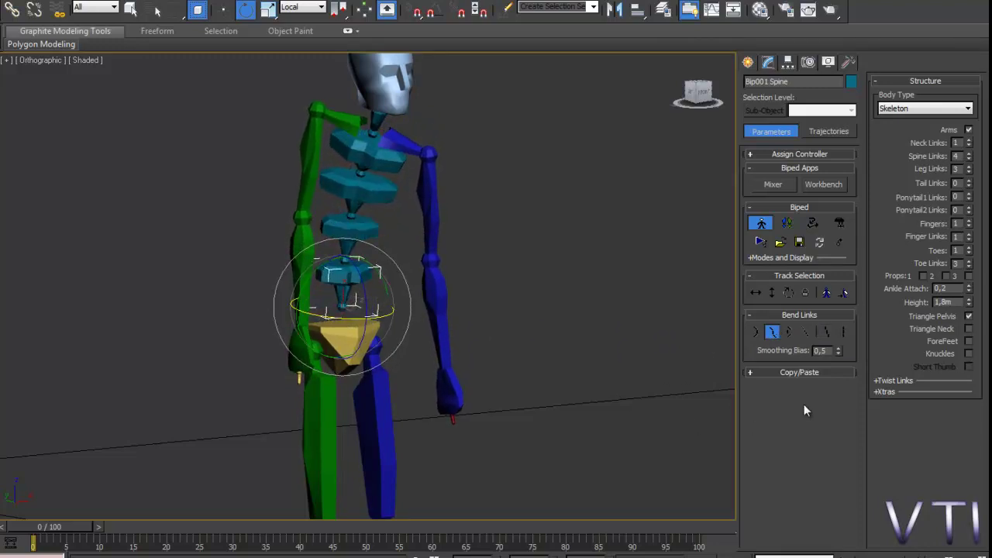
left_click(828, 333)
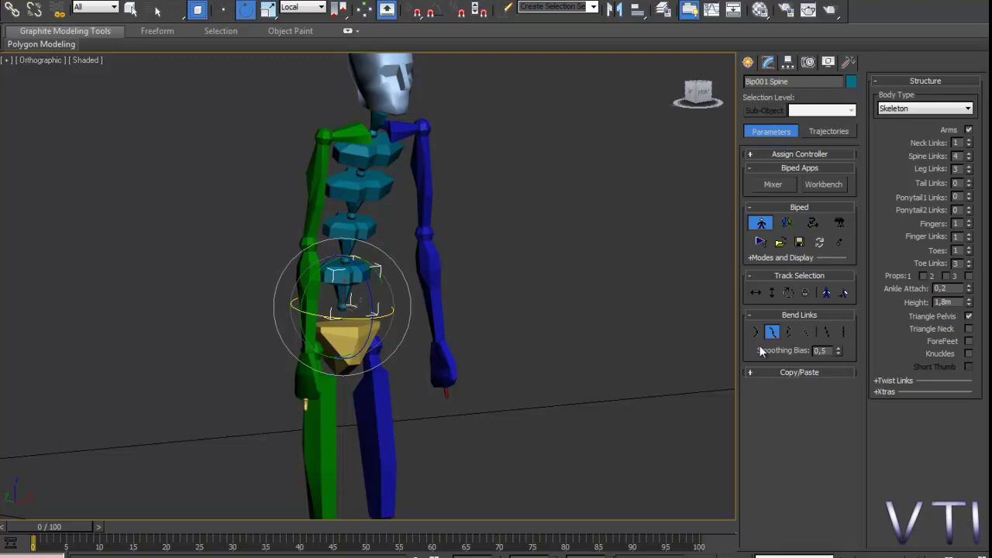
middle_click_drag(566, 353, 547, 395)
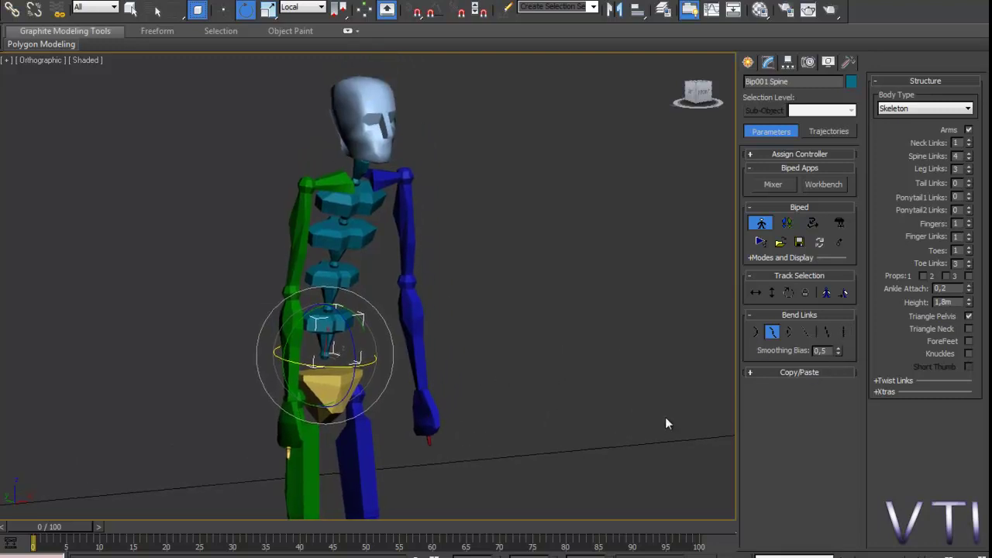
Apply Zero All so every spine link straightens to an upright pose.
left_click(845, 335)
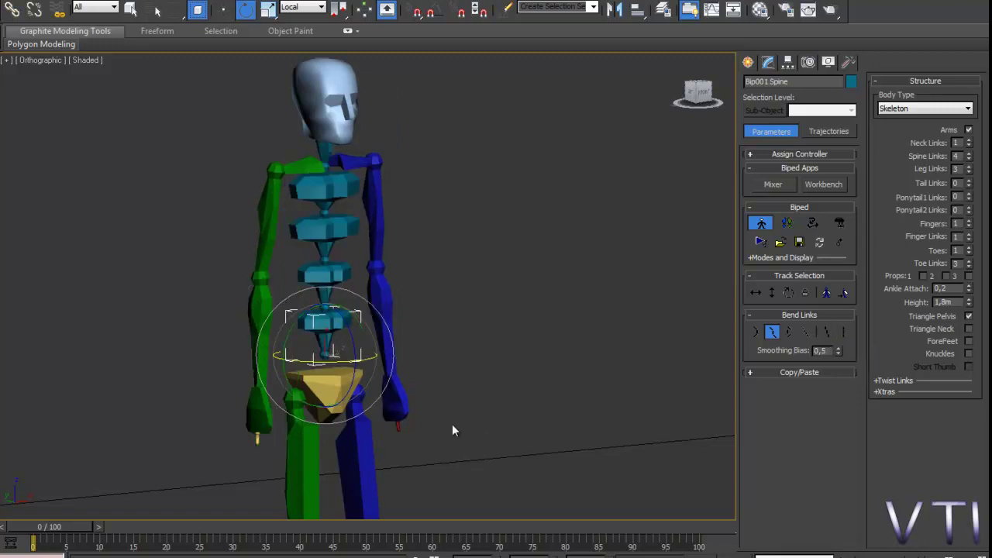
middle_click_drag(439, 419, 679, 410, "alt")
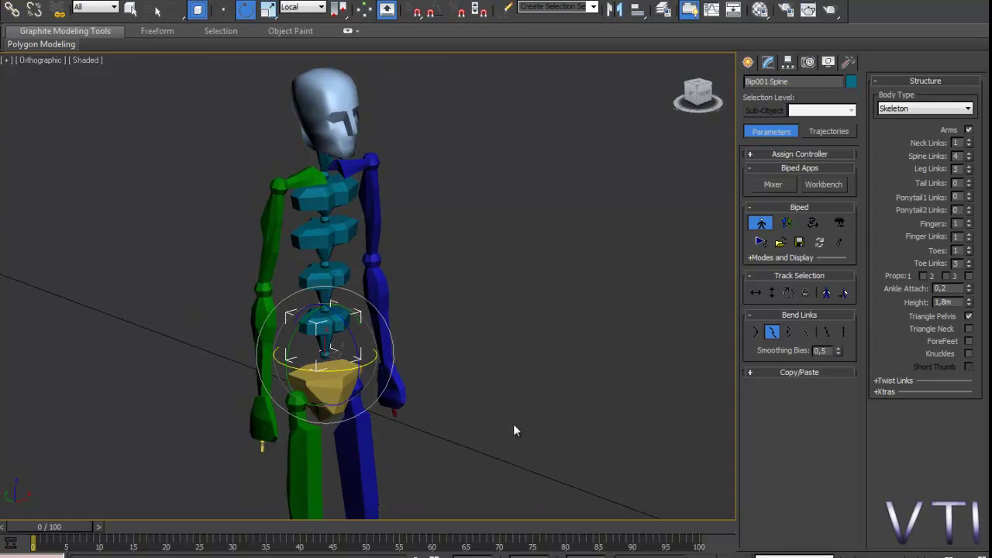
middle_click_drag(513, 424, 535, 401, "alt")
scroll(536, 401, "down", 3)
scroll(535, 401, "up", 1)
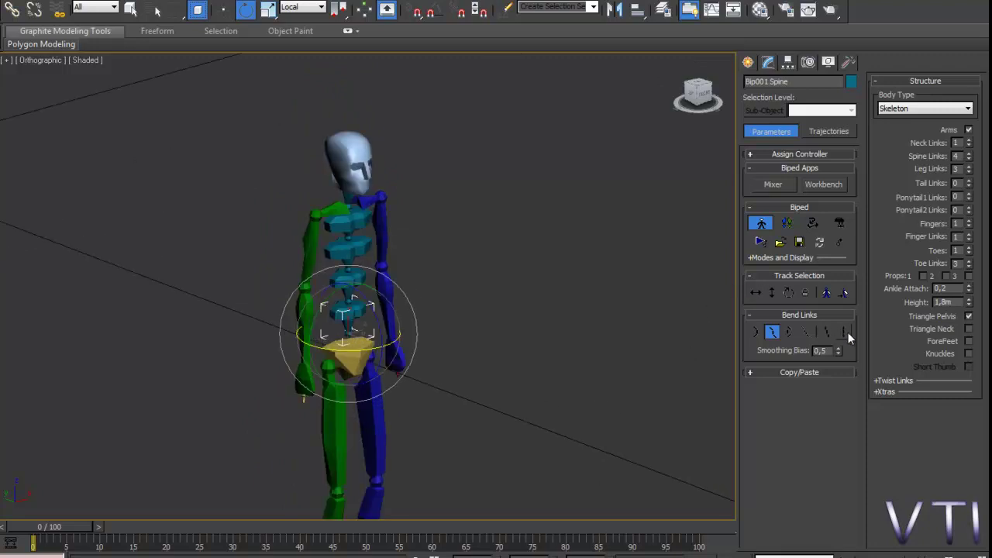
scroll(474, 349, "down", 3)
middle_click_drag(475, 349, 463, 392, "alt")
scroll(457, 396, "up", 4)
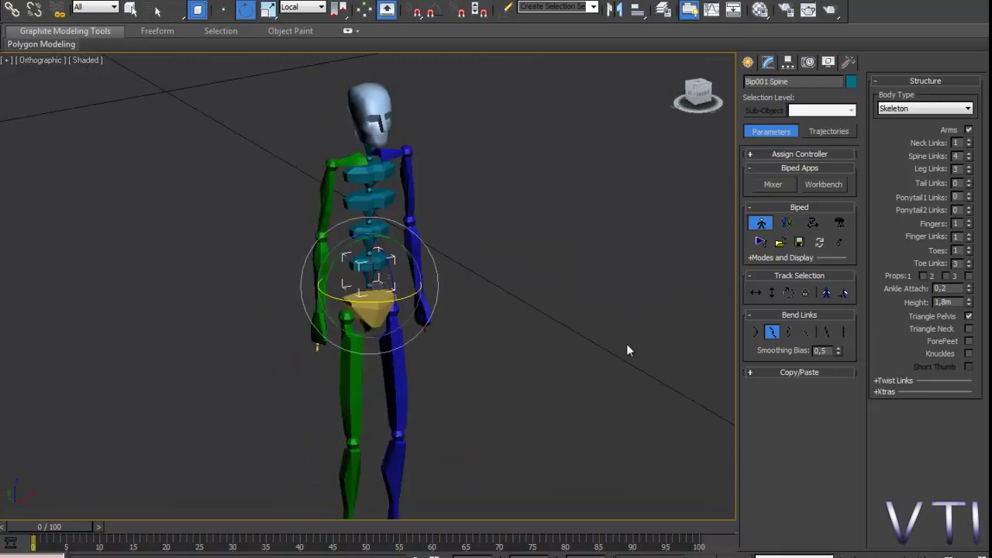
middle_click_drag(504, 365, 479, 333, "alt")
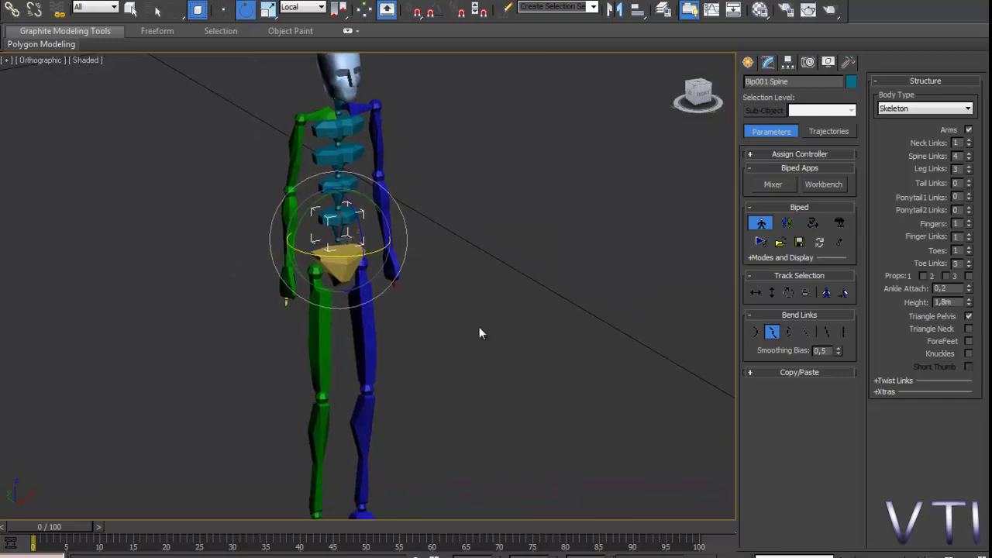
In the biped Copy/Paste rollout, create a collection and rename Col01 to micoleccion.
left_click(819, 372)
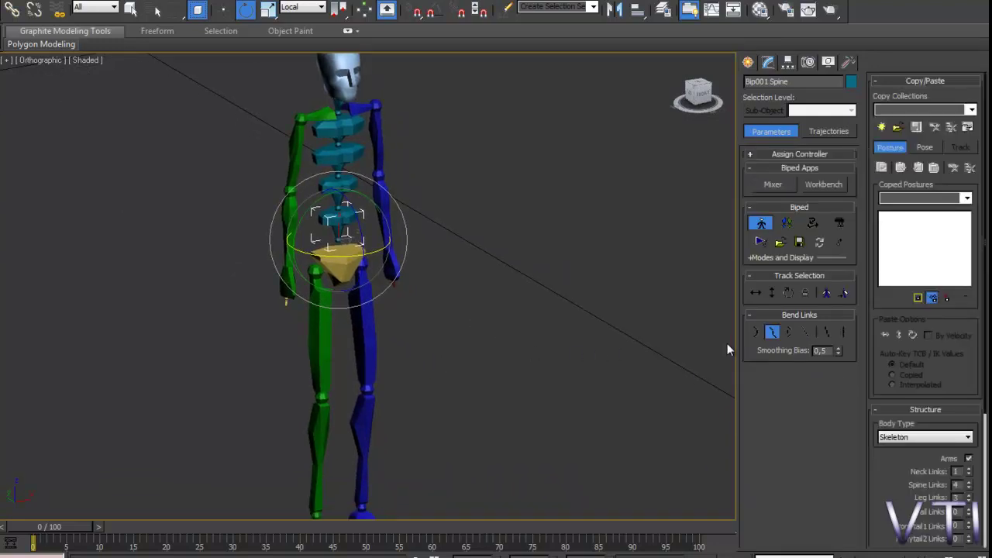
middle_click_drag(568, 349, 538, 365)
scroll(547, 348, "down", 5)
scroll(547, 347, "up", 4)
scroll(540, 367, "up", 2)
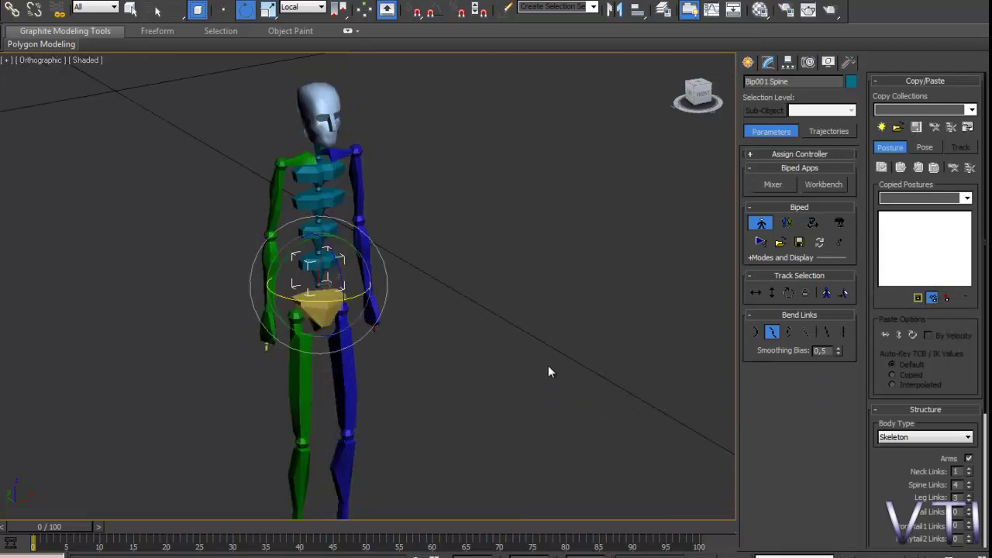
scroll(548, 357, "down", 4)
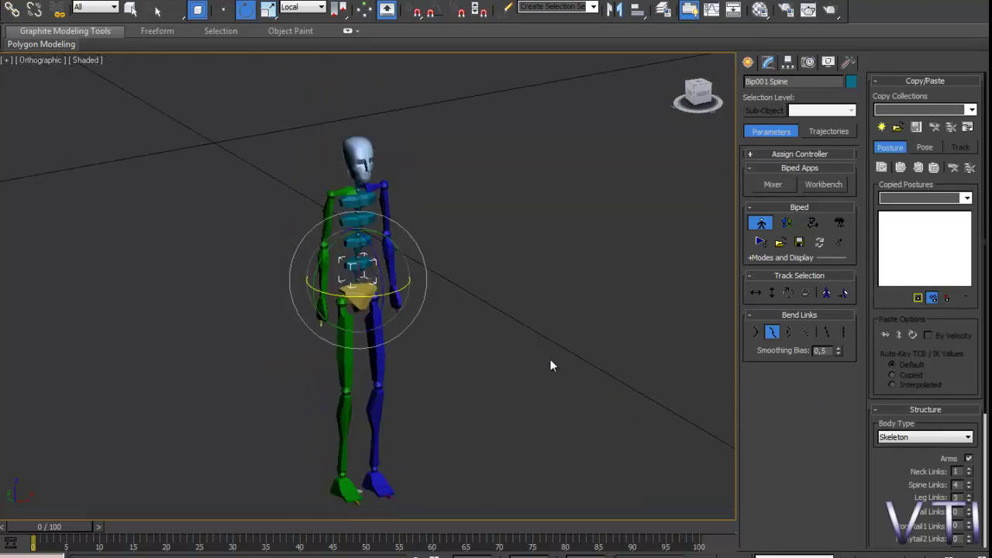
scroll(550, 360, "up", 4)
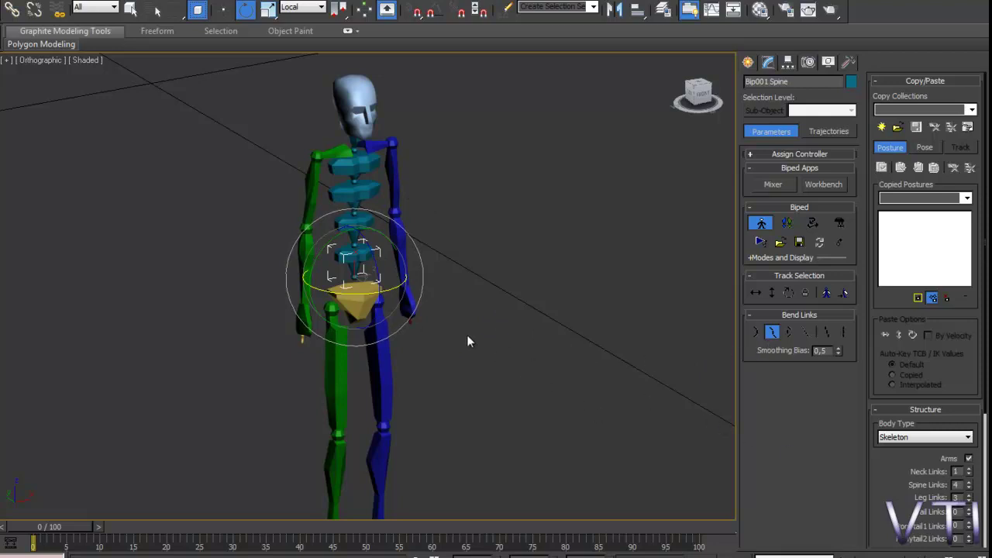
middle_click_drag(525, 326, 504, 326)
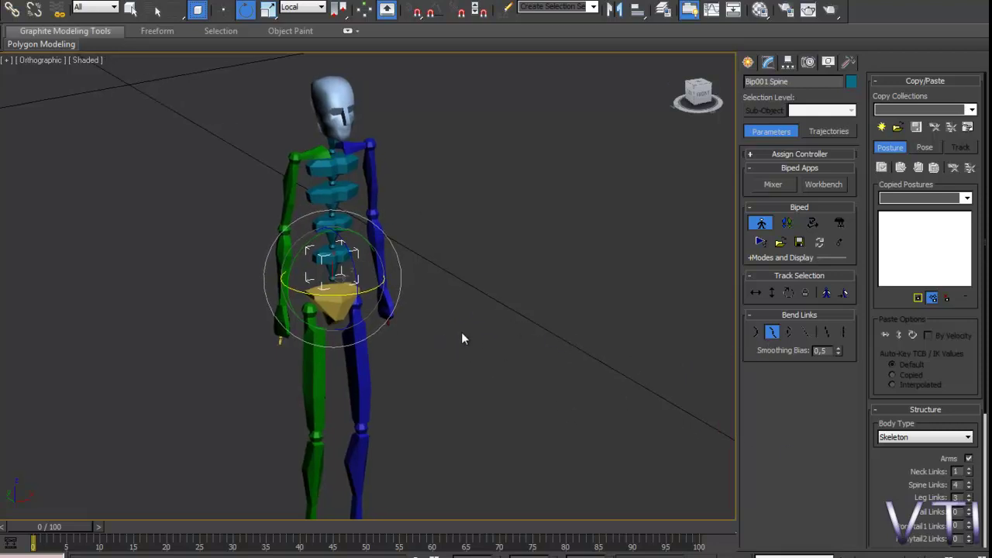
mouse_move(564, 370)
middle_mouse_down()
mouse_move(537, 377)
mouse_move(551, 382)
middle_mouse_up()
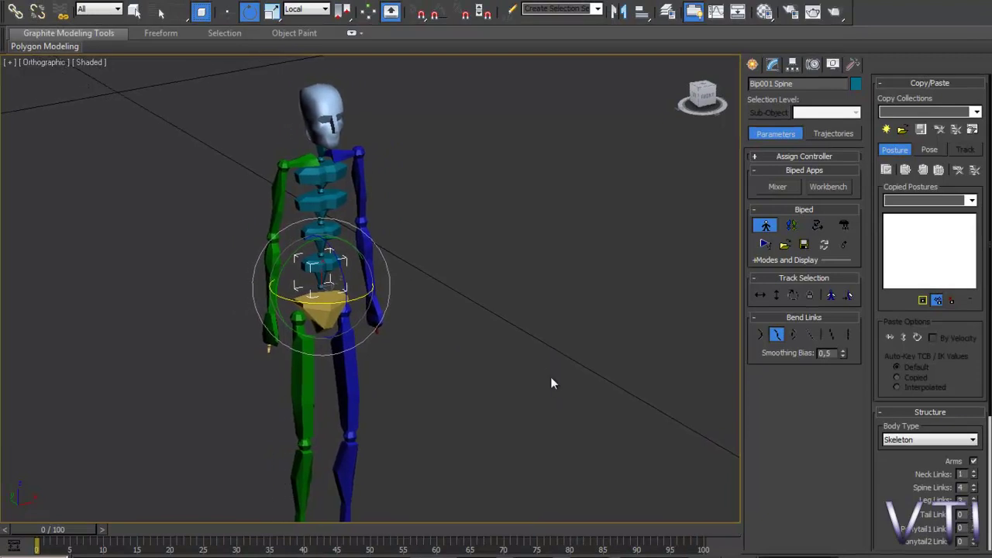
left_click(887, 130)
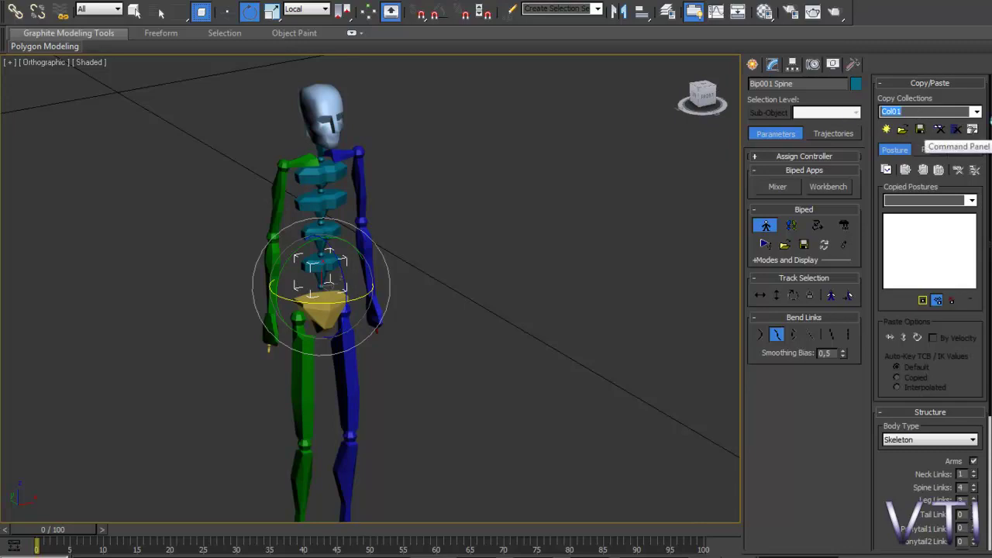
type("micoleccion")
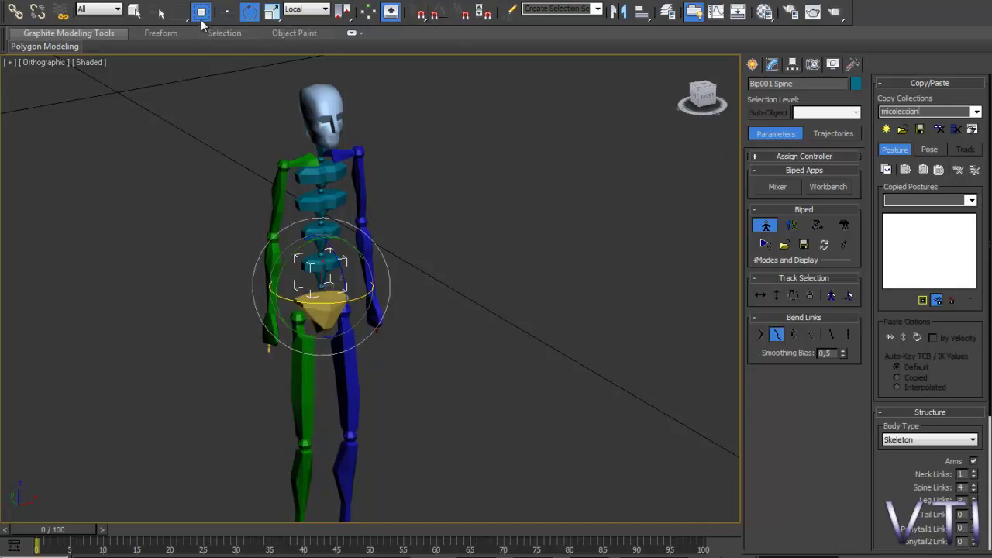
Select Bip001 R Hand and move it so the right arm reaches straight out sideways.
left_click(270, 323)
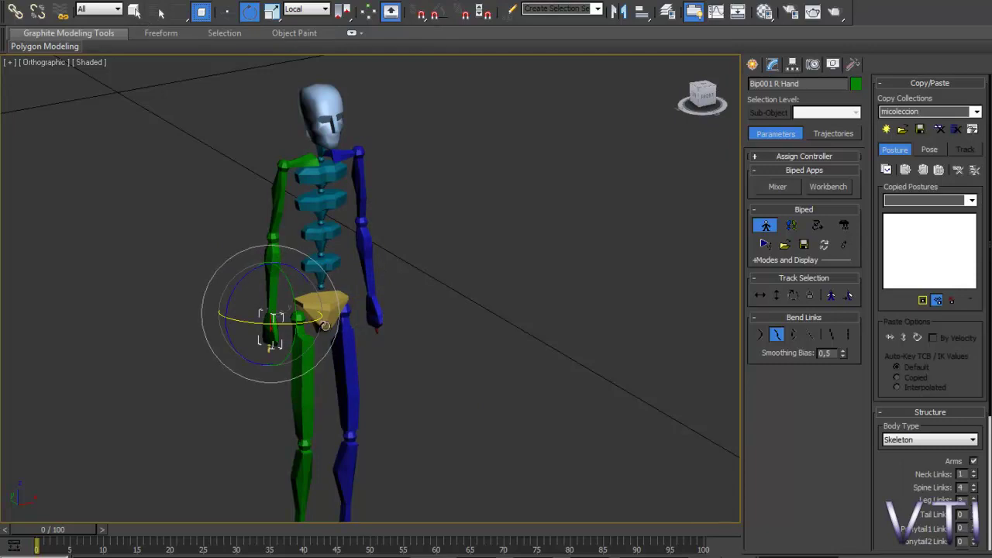
key("w")
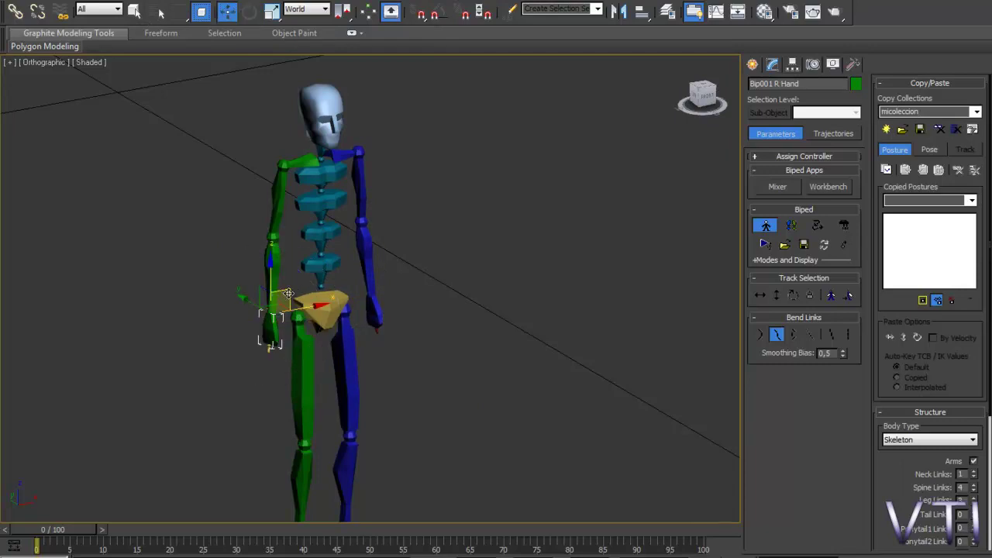
left_click_drag(287, 293, 143, 238)
middle_click_drag(188, 299, 256, 327, "alt")
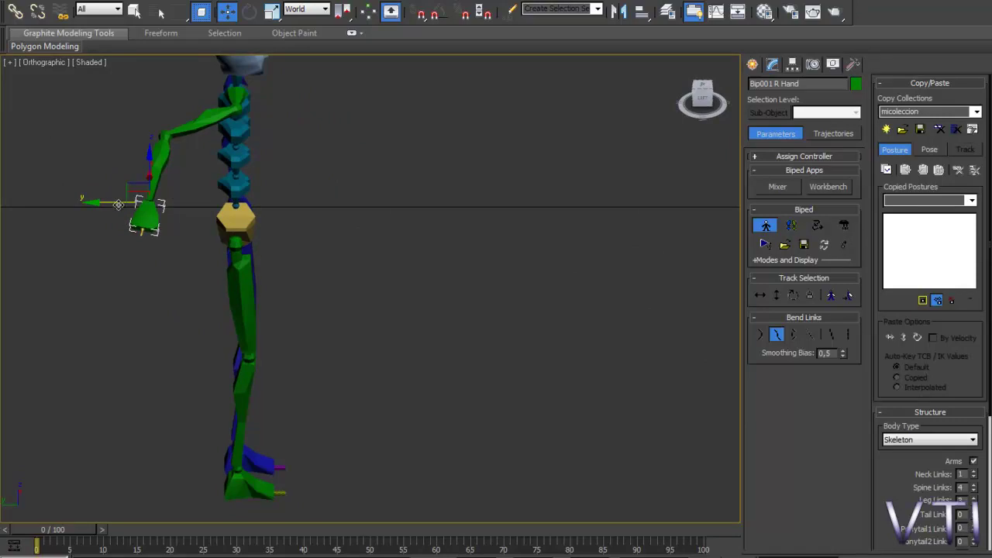
left_click_drag(119, 204, 175, 259)
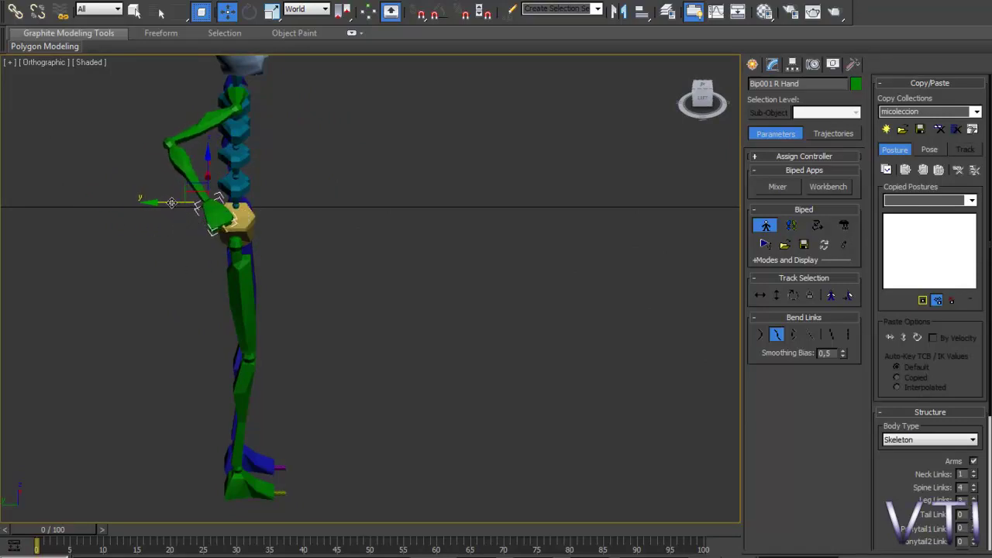
left_click_drag(171, 203, 177, 208)
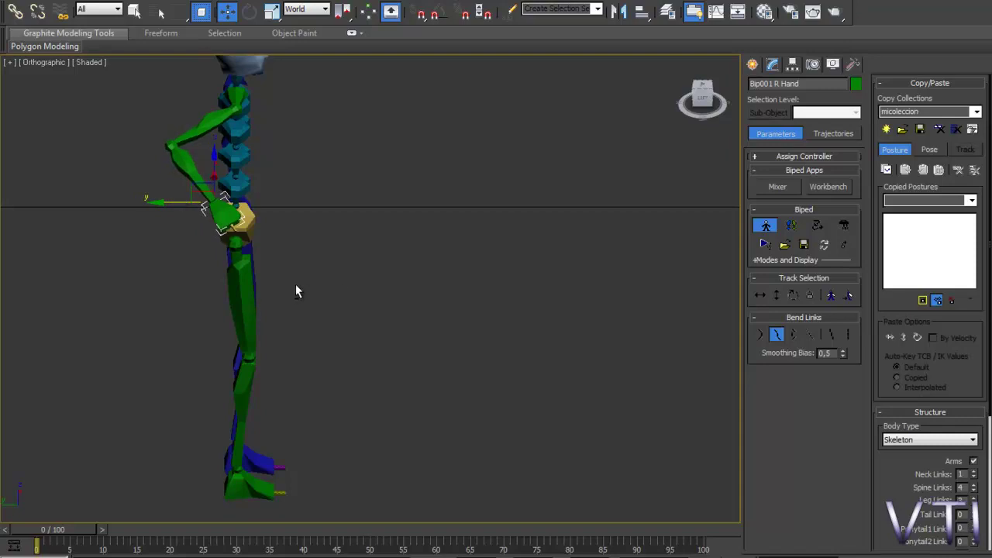
middle_click_drag(295, 291, 273, 253, "alt")
scroll(287, 291, "down", 3)
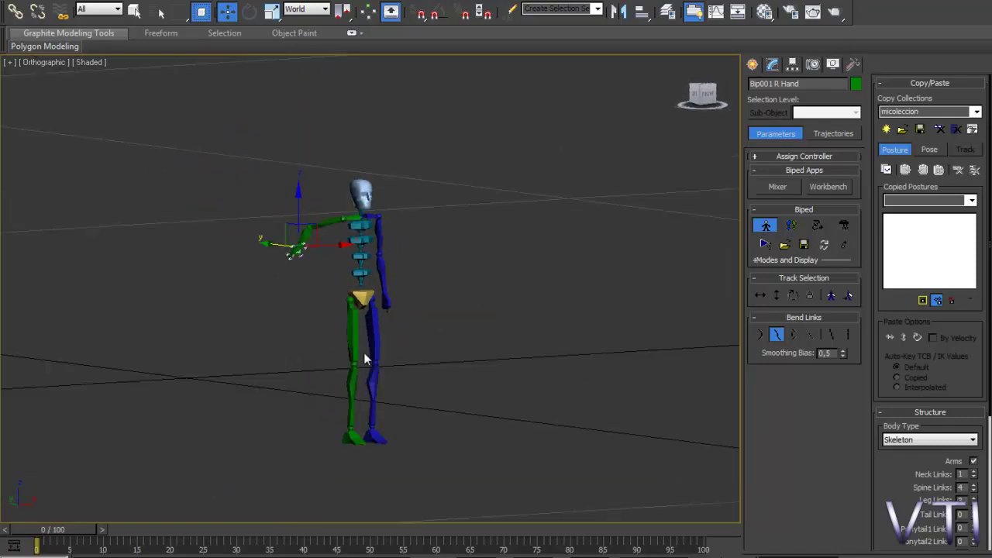
middle_click_drag(363, 351, 423, 357, "alt")
scroll(324, 374, "up", 5)
scroll(446, 355, "down", 5)
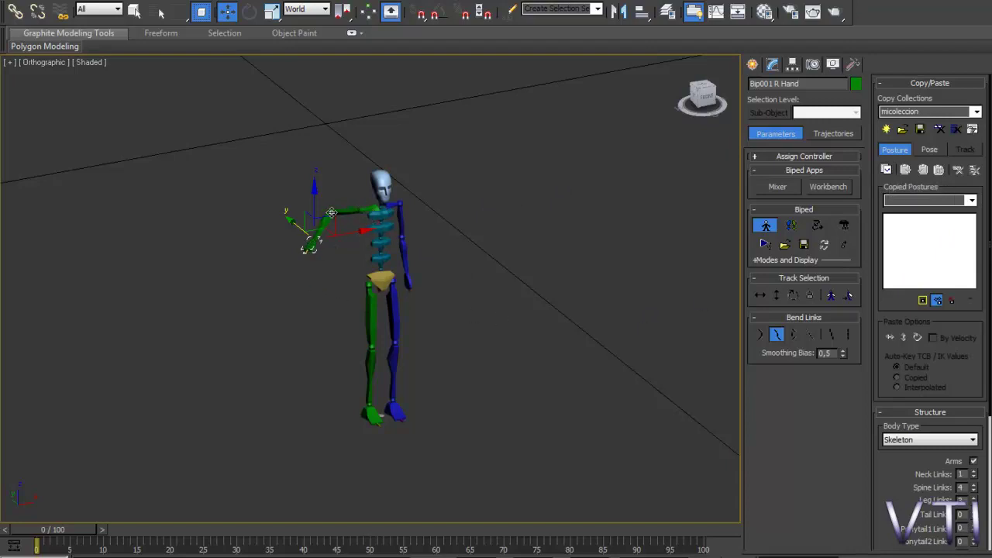
Copy the outstretched right-arm posture into the collection as RArm01.
left_click(887, 171)
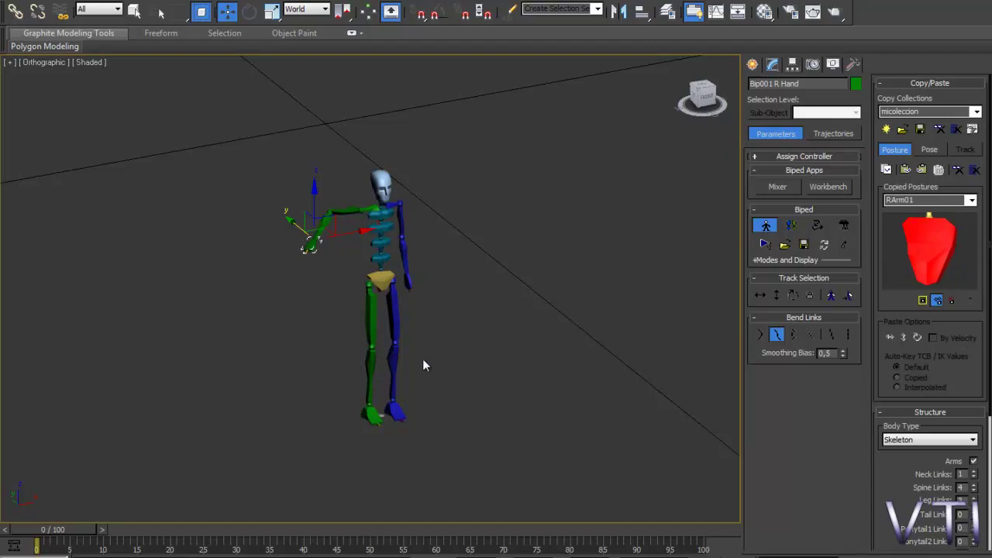
mouse_move(417, 359)
middle_mouse_down("alt")
mouse_move(463, 356)
mouse_move(436, 359)
middle_mouse_up("alt")
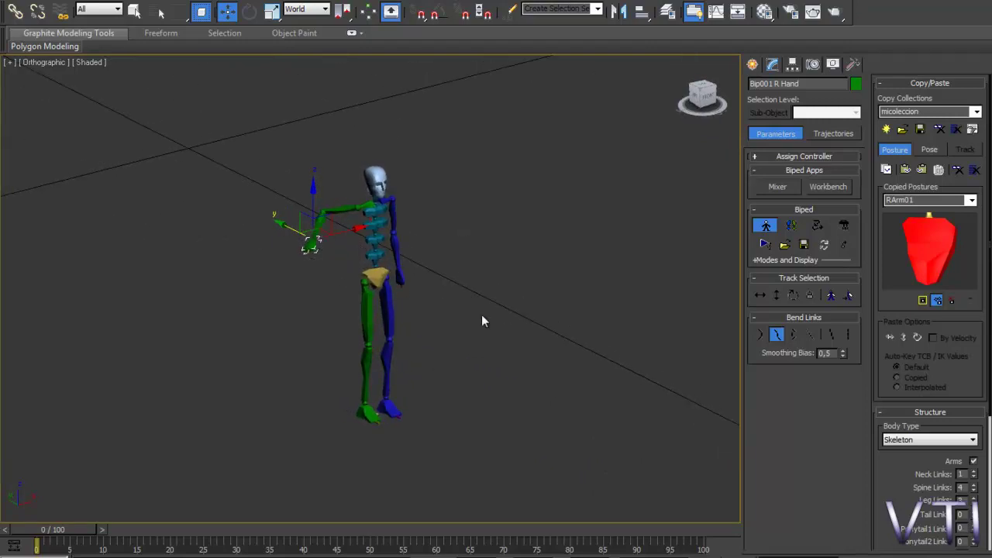
middle_click_drag(489, 333, 470, 359, "alt")
scroll(470, 365, "up", 2)
scroll(470, 364, "up", 2)
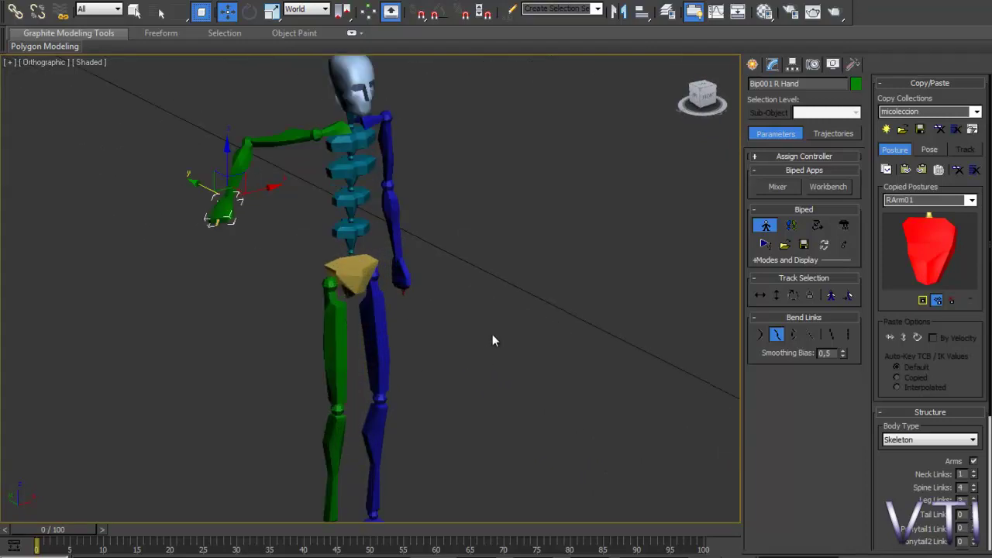
scroll(492, 341, "down", 4)
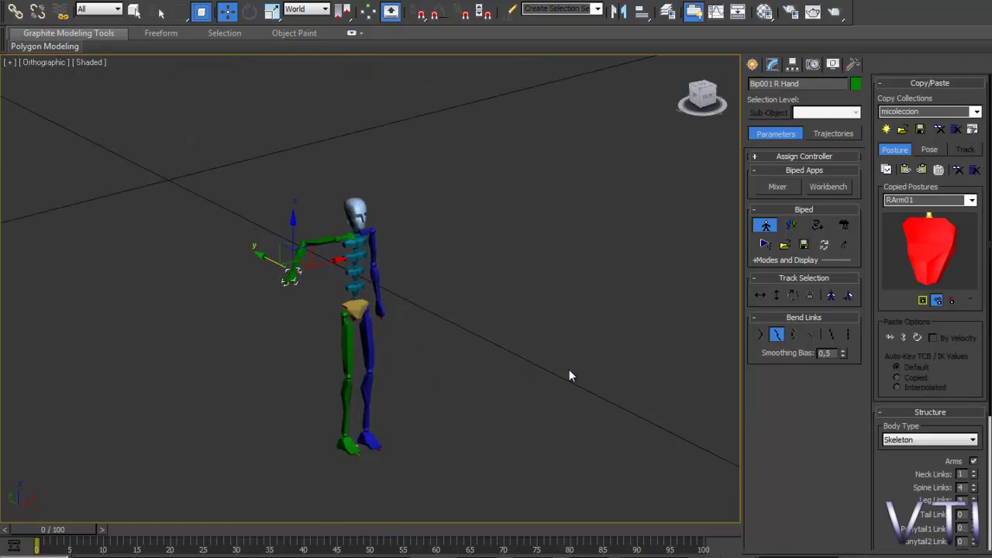
middle_click_drag(571, 377, 531, 347, "alt")
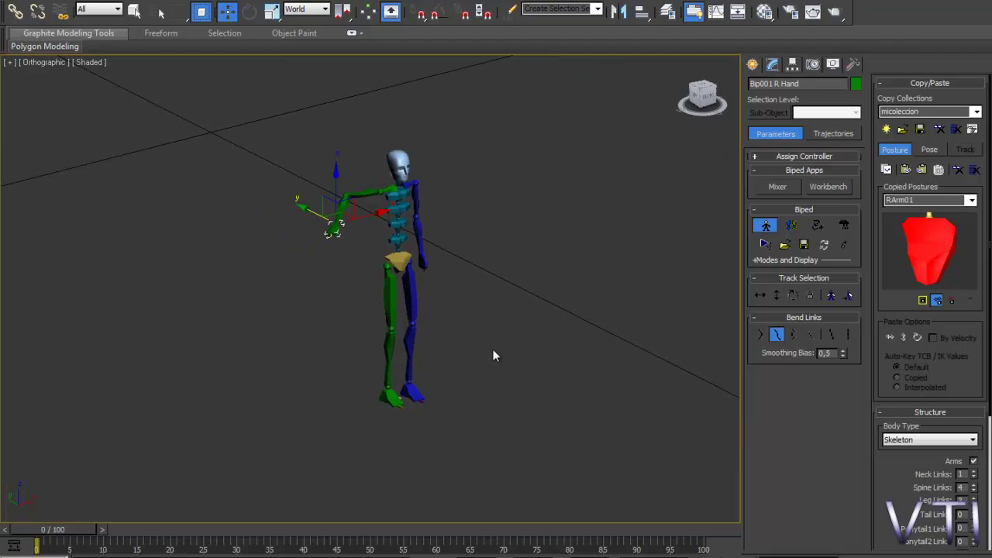
scroll(493, 346, "up", 2)
scroll(398, 247, "up", 1)
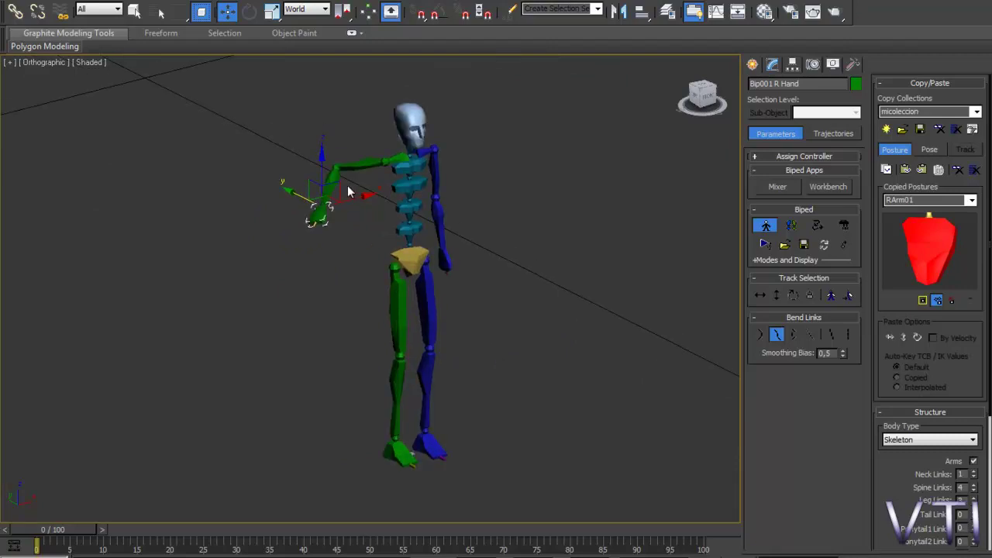
Lower the right hand beside the hip and store that posture as well.
left_click_drag(340, 186, 337, 233)
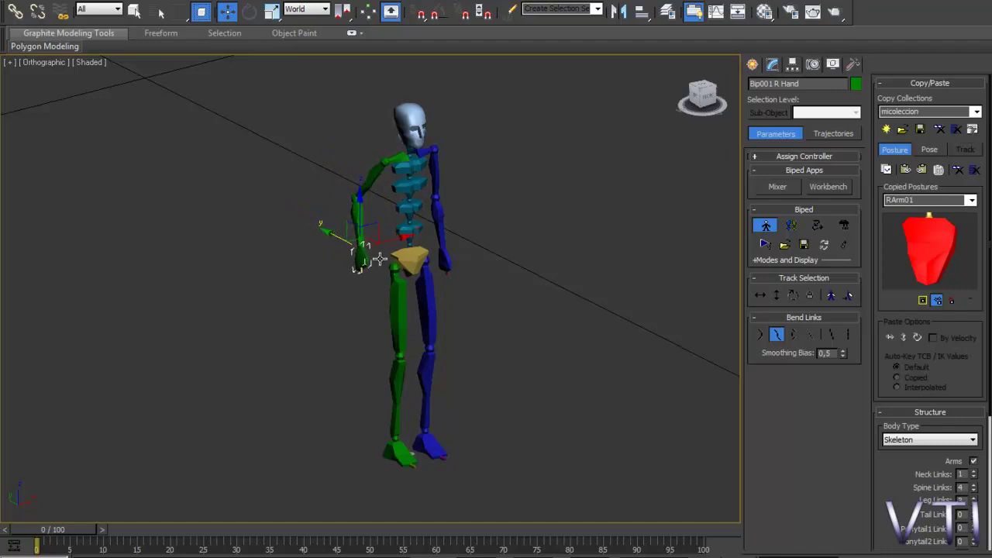
middle_click_drag(387, 318, 407, 320, "alt")
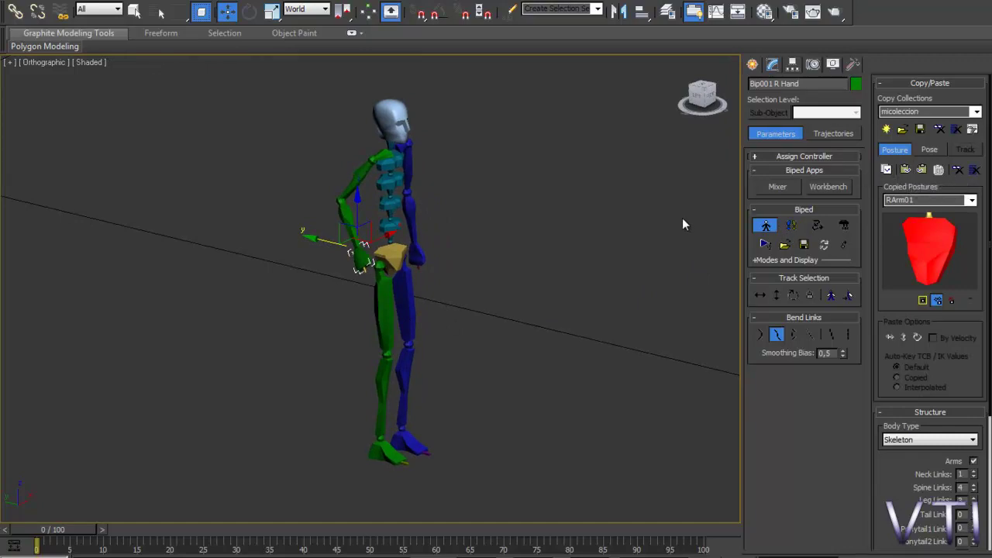
left_click(905, 171)
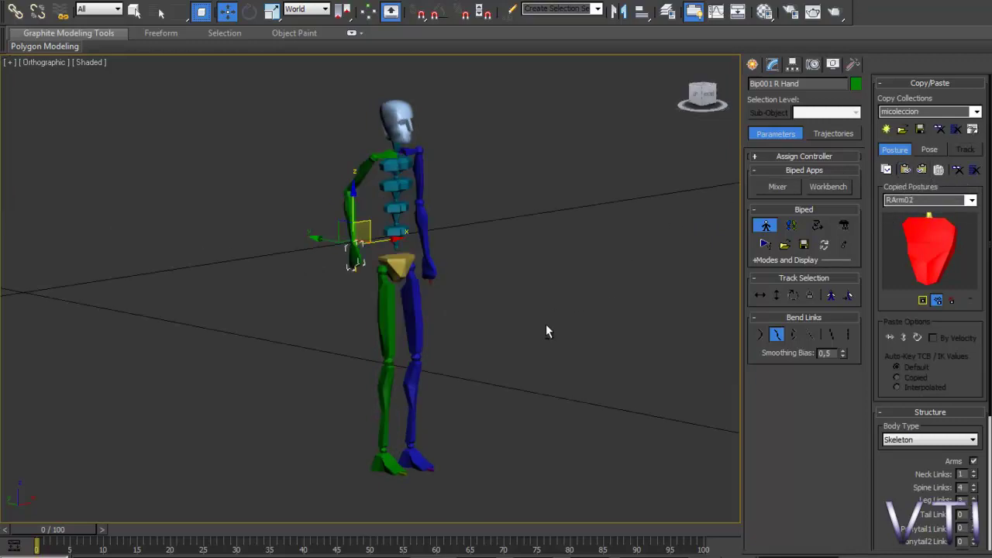
Add the upper arm to the selection, raise the arm, and copy the posture as RArm03.
mouse_move(546, 332)
middle_mouse_down("alt")
mouse_move(516, 333)
mouse_move(532, 332)
middle_mouse_up("alt")
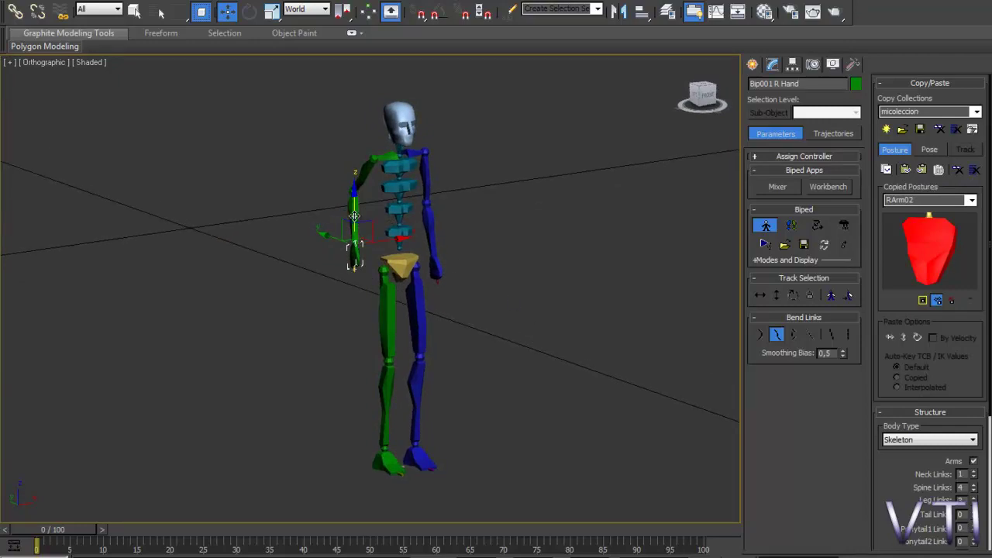
left_click(366, 170, "ctrl")
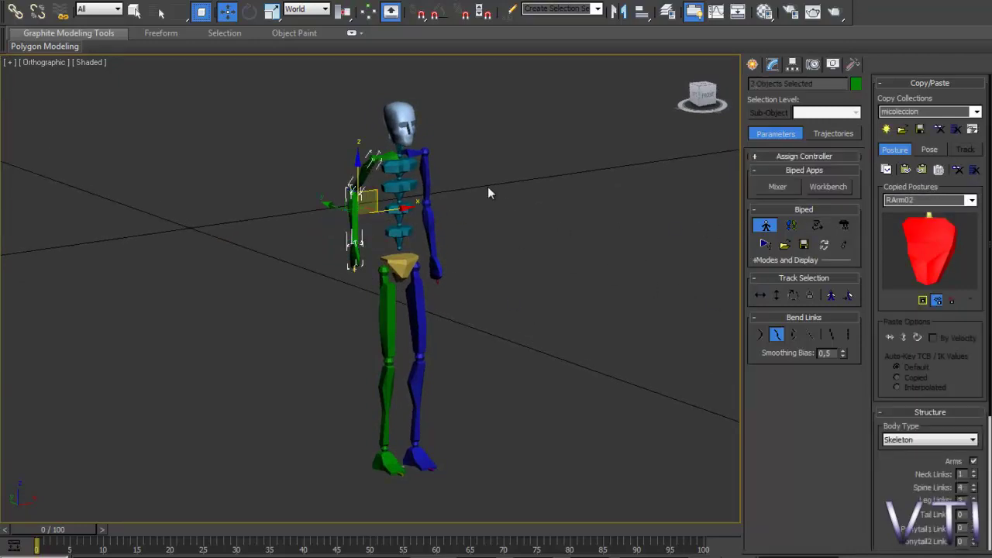
left_click_drag(375, 190, 329, 183)
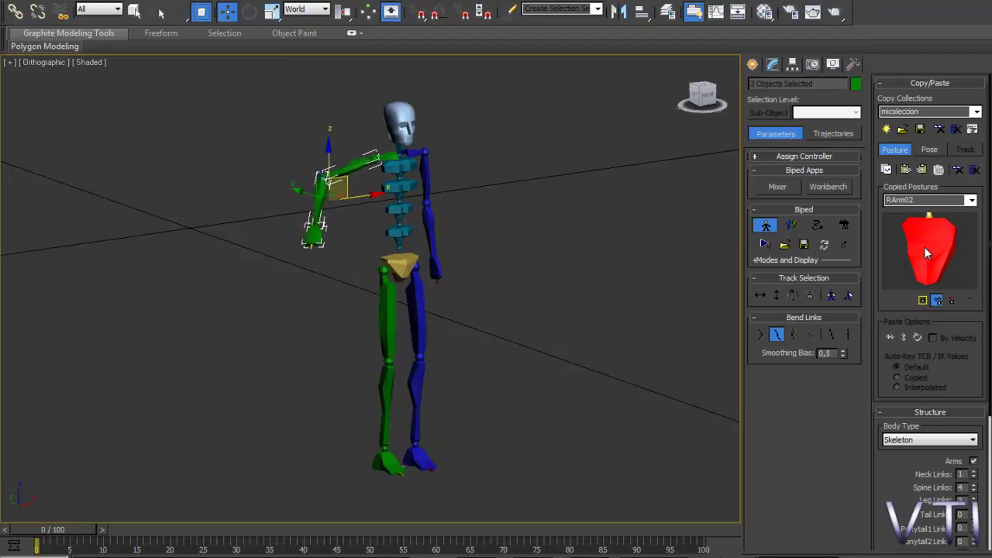
left_click(887, 169)
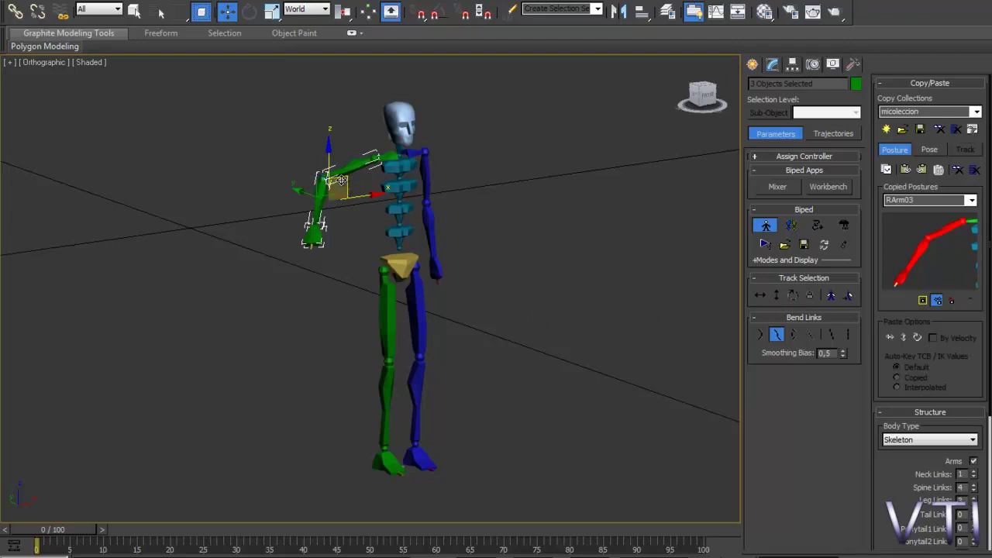
Move the arm back down, then paste the stored posture to raise it again.
left_click_drag(336, 182, 362, 207)
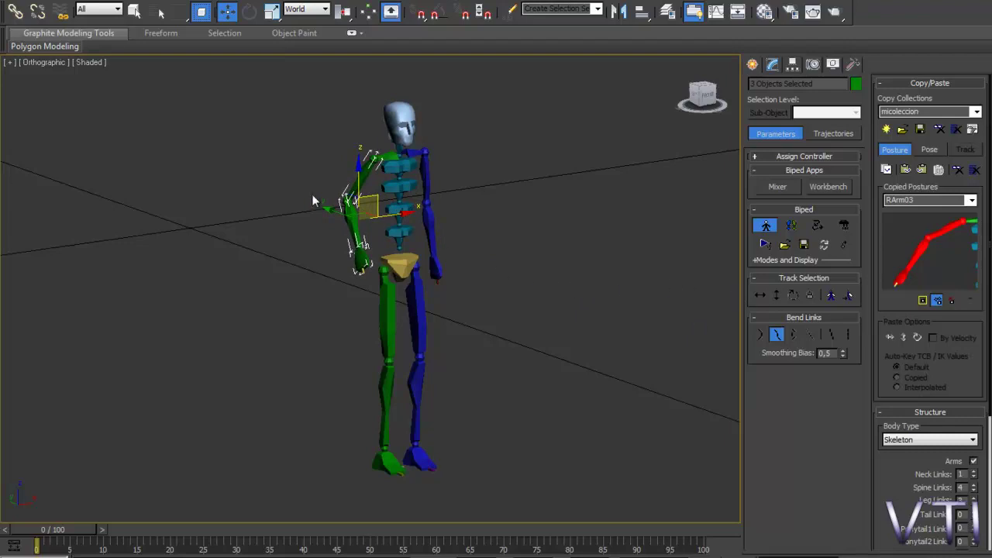
left_click(905, 169)
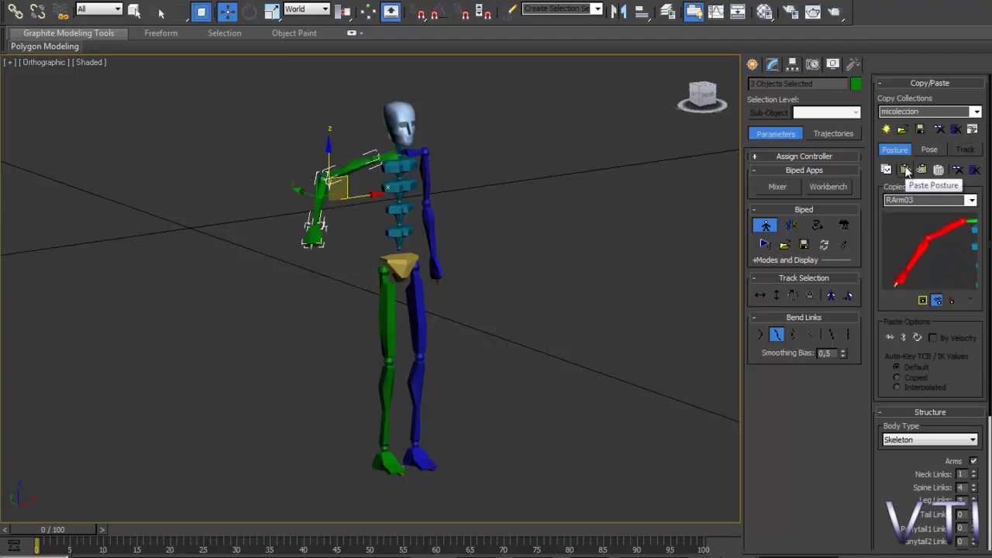
mouse_move(552, 332)
middle_mouse_down("alt")
mouse_move(480, 334)
mouse_move(553, 331)
mouse_move(545, 337)
middle_mouse_up("alt")
scroll(553, 337, "up", 3)
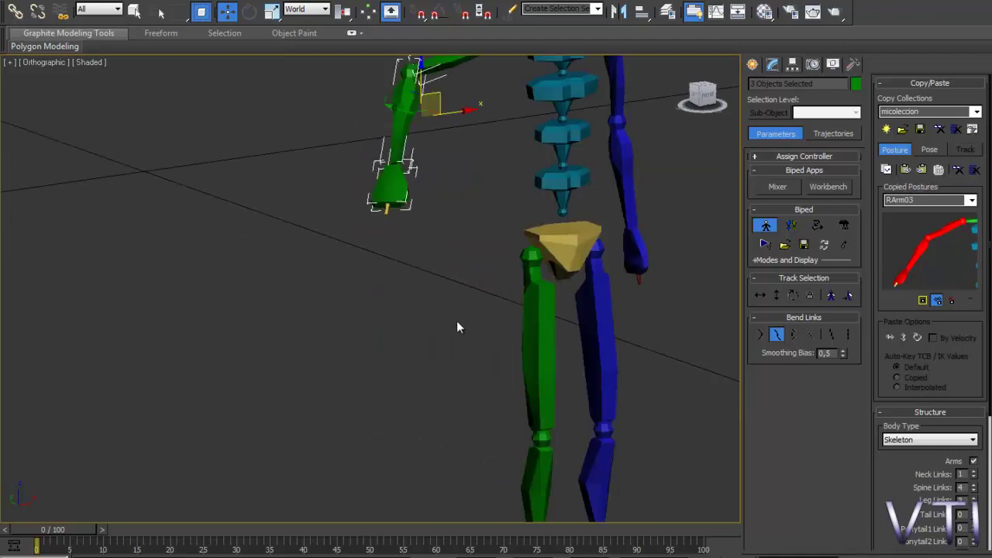
scroll(455, 328, "down", 4)
middle_click_drag(456, 328, 500, 358, "alt")
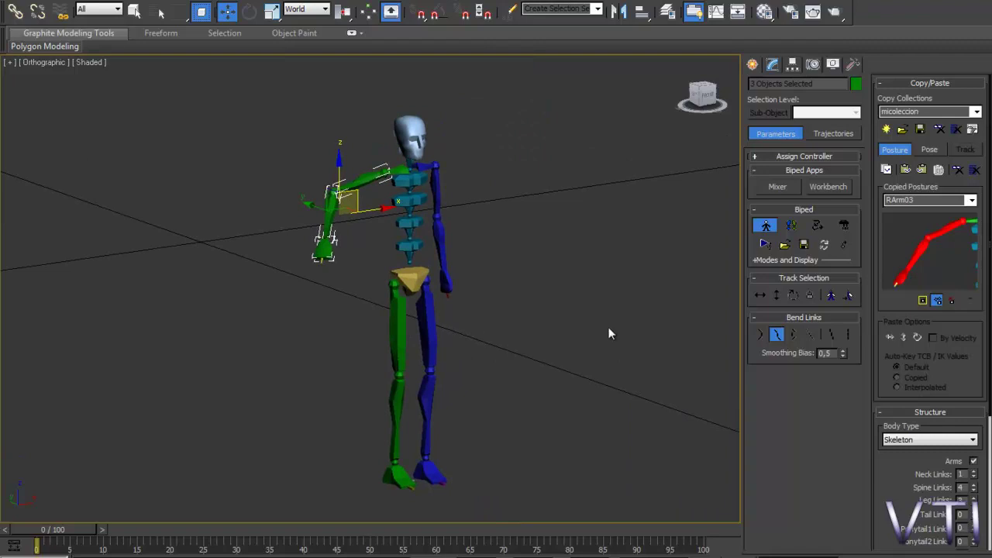
Browse the copied postures RArm01, RArm03 and RArm02, leaving RArm02 selected.
left_click(971, 200)
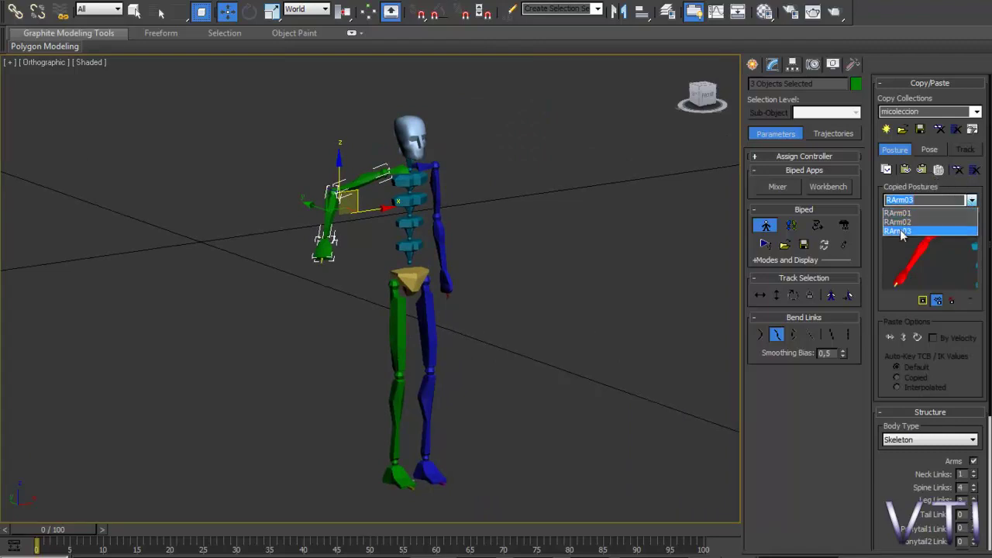
left_click(898, 212)
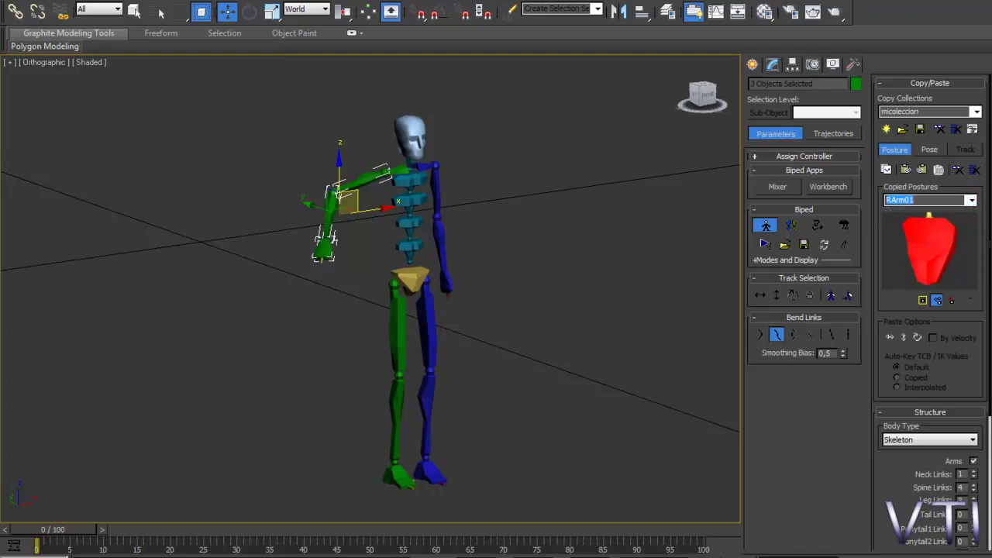
left_click(973, 201)
left_click(922, 223)
left_click(973, 201)
left_click(899, 231)
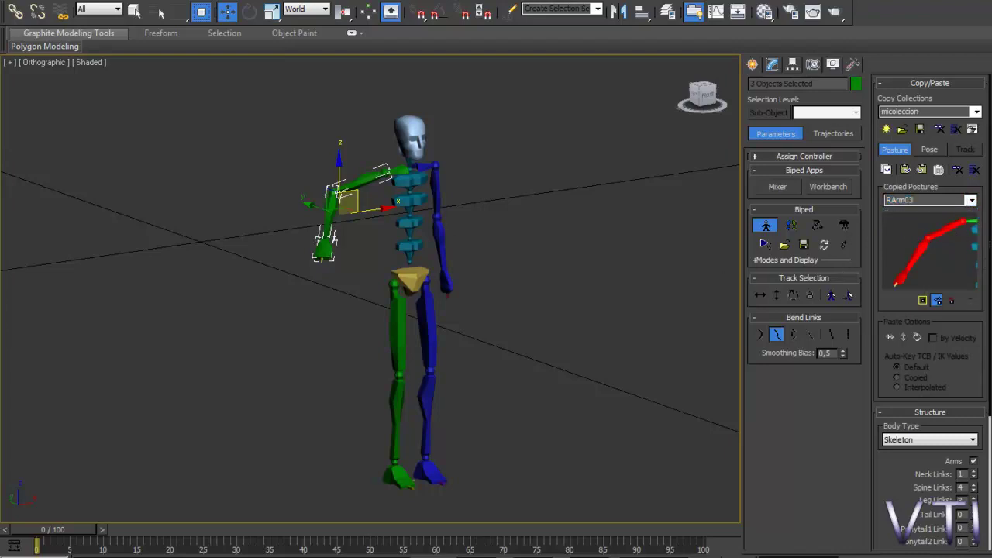
left_click(973, 202)
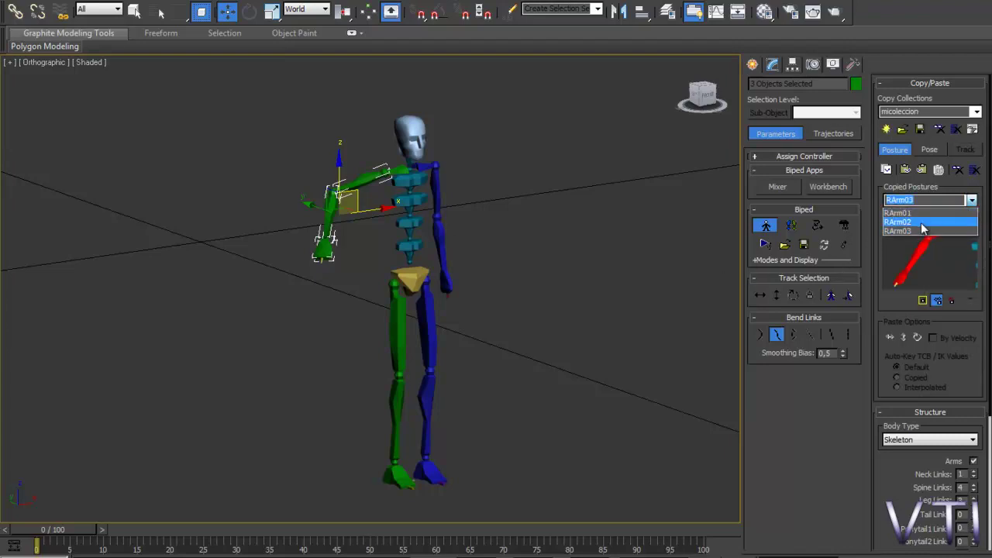
left_click(897, 222)
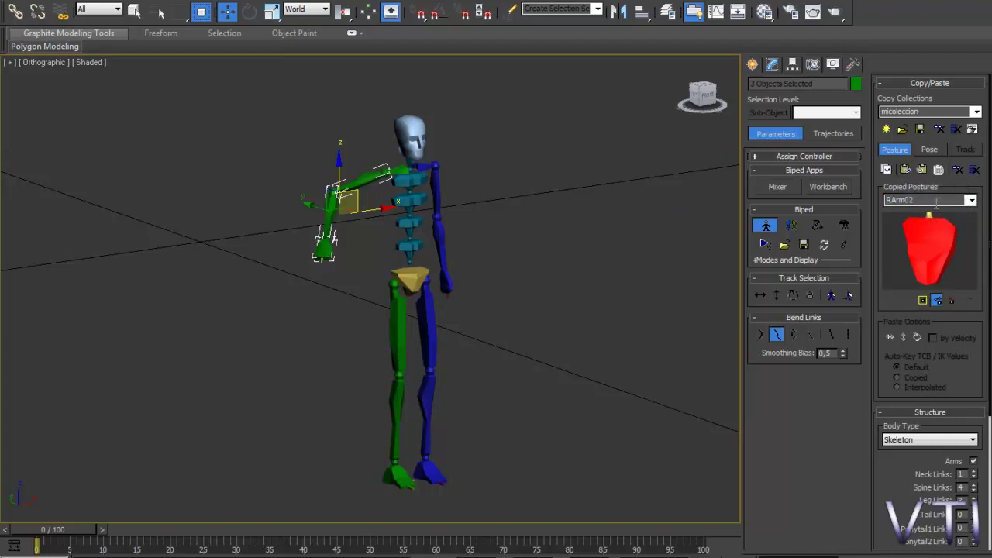
left_click(972, 201)
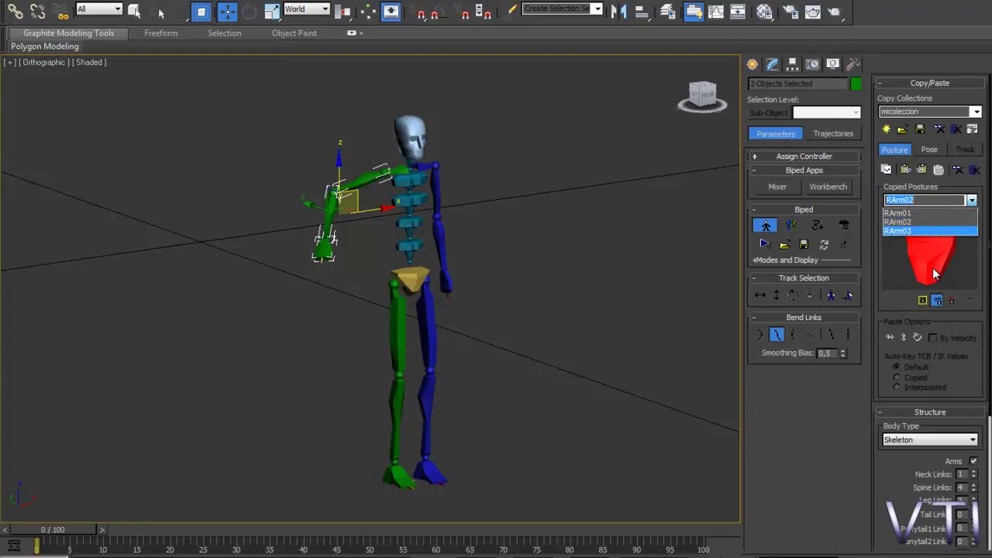
left_click(930, 222)
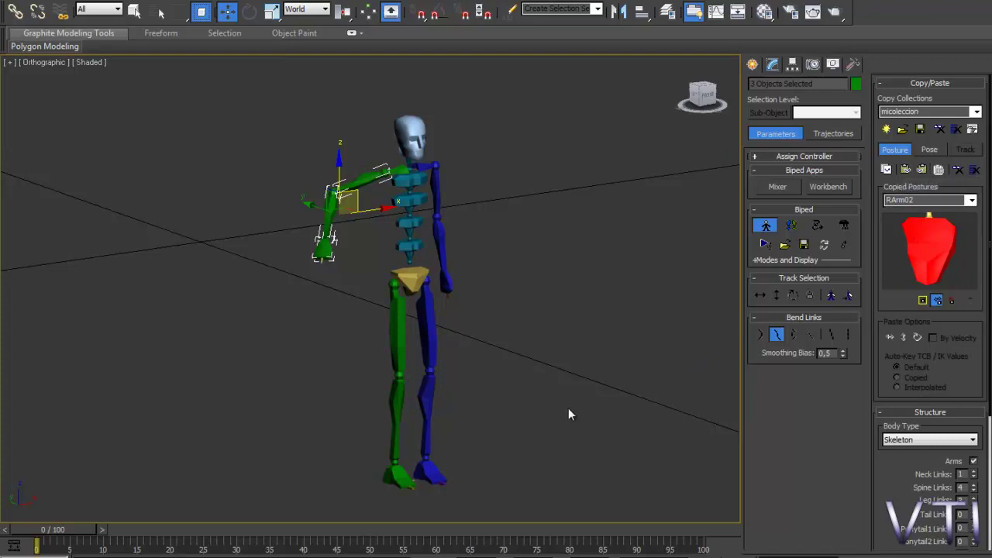
middle_click_drag(569, 411, 548, 421)
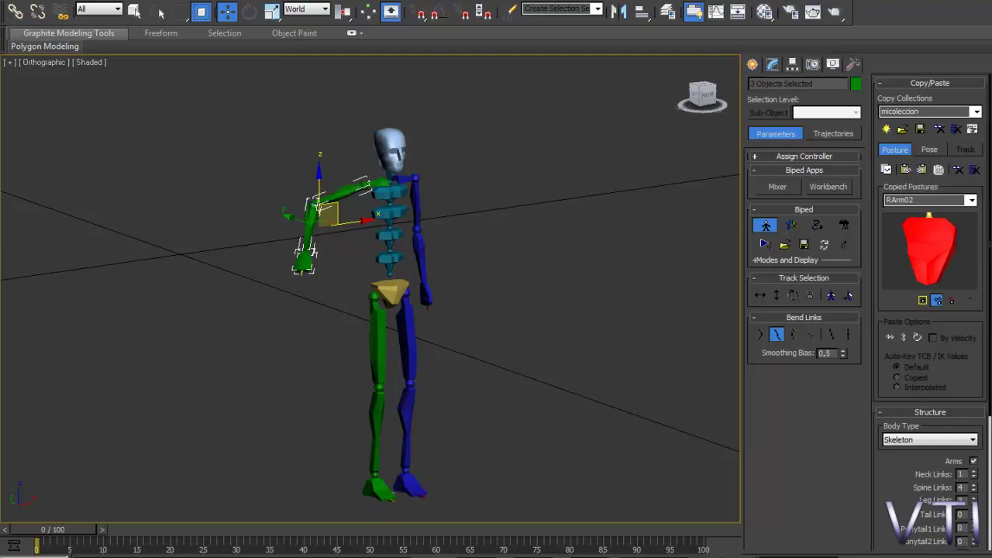
Choose RArm03 and paste it mirrored onto the opposite blue arm.
left_click(970, 200)
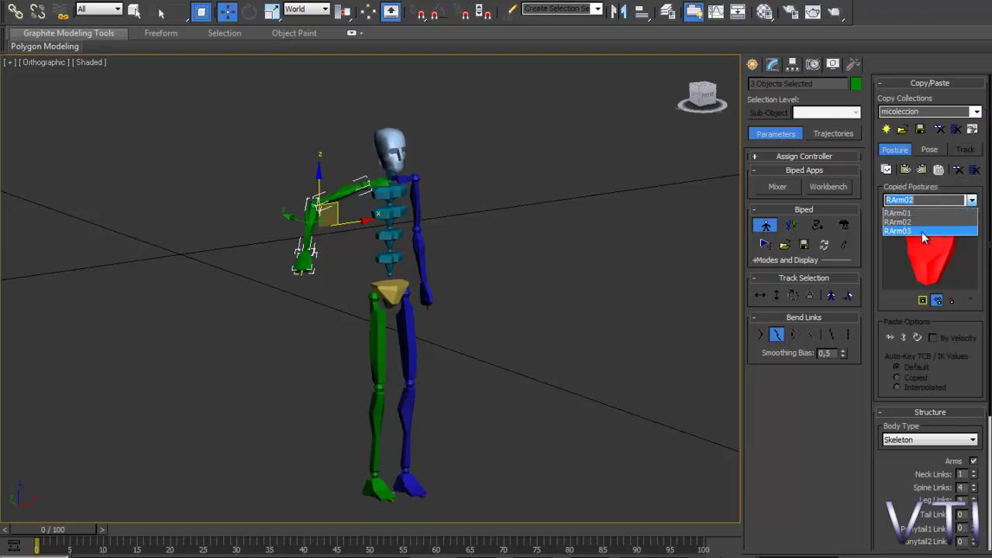
left_click(930, 224)
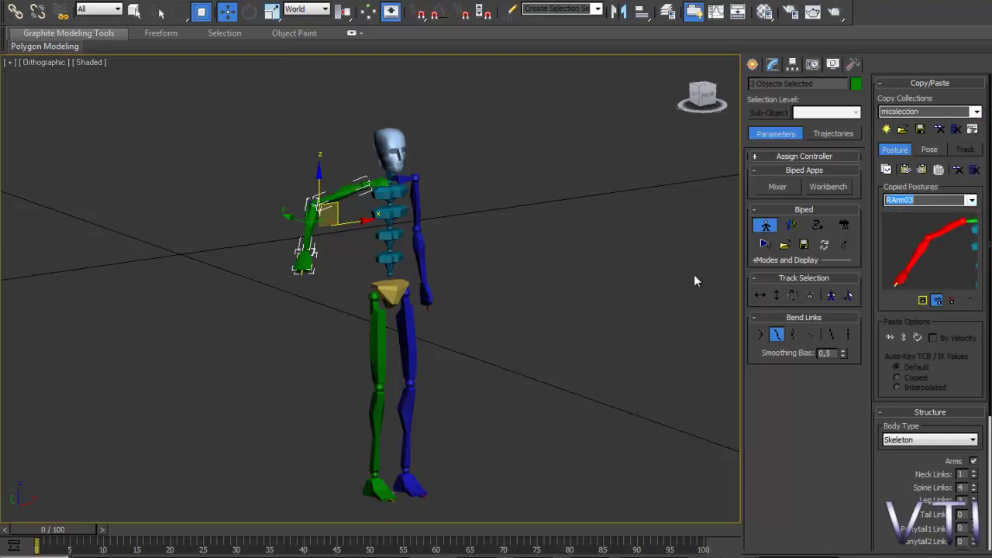
left_click(922, 170)
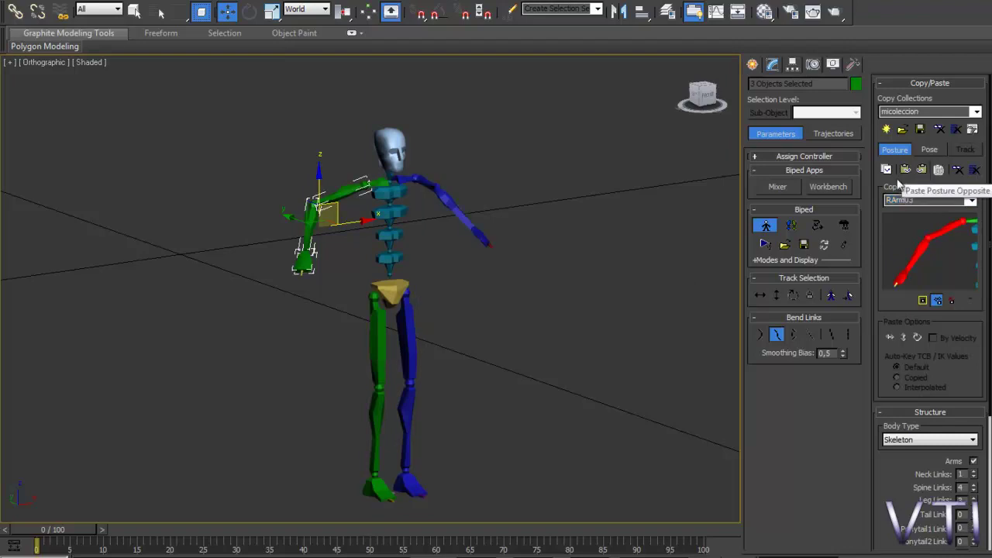
mouse_move(516, 338)
middle_mouse_down("alt")
mouse_move(421, 349)
mouse_move(590, 325)
mouse_move(414, 330)
mouse_move(441, 330)
mouse_move(447, 304)
mouse_move(529, 337)
mouse_move(482, 348)
mouse_move(524, 348)
middle_mouse_up("alt")
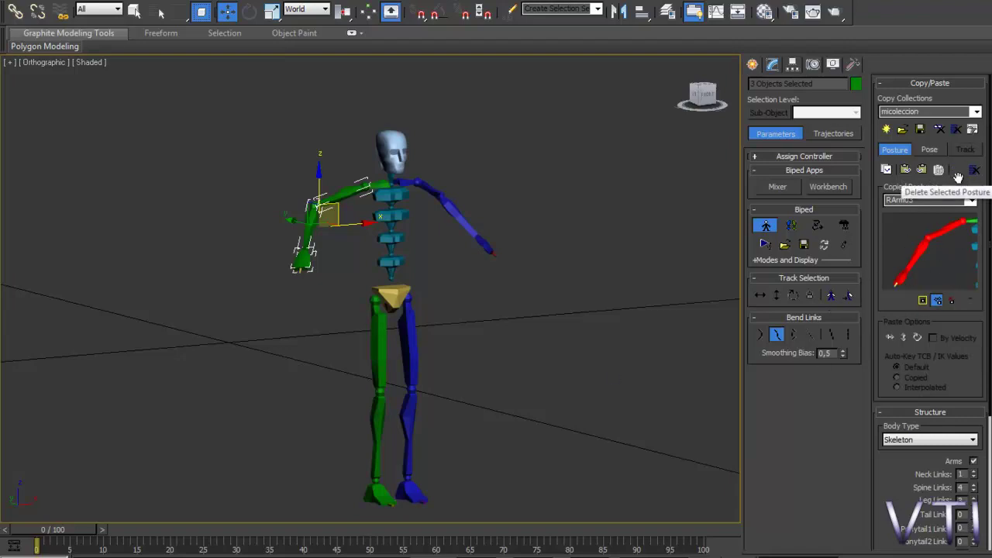
Delete the RArm01 posture from the micoleccion collection.
left_click(969, 200)
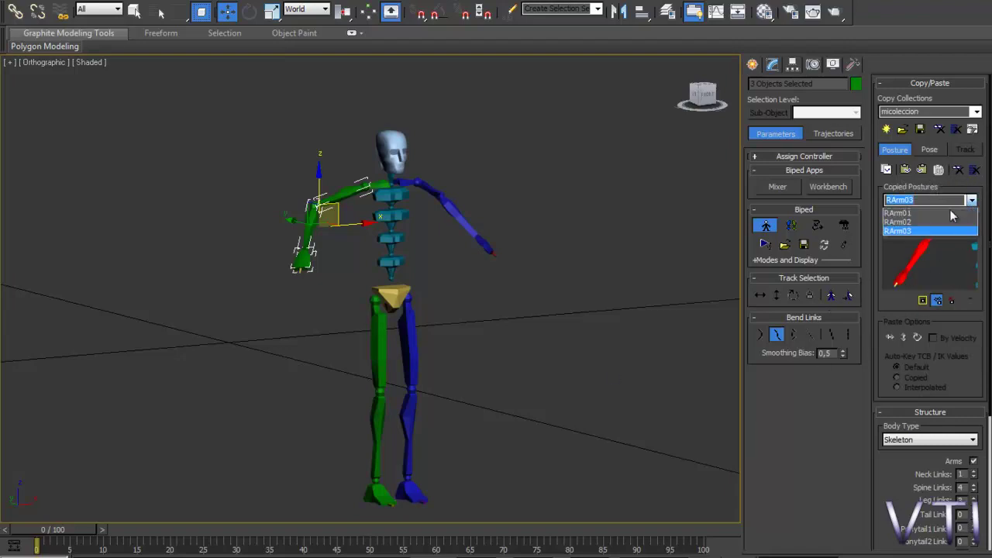
left_click(906, 212)
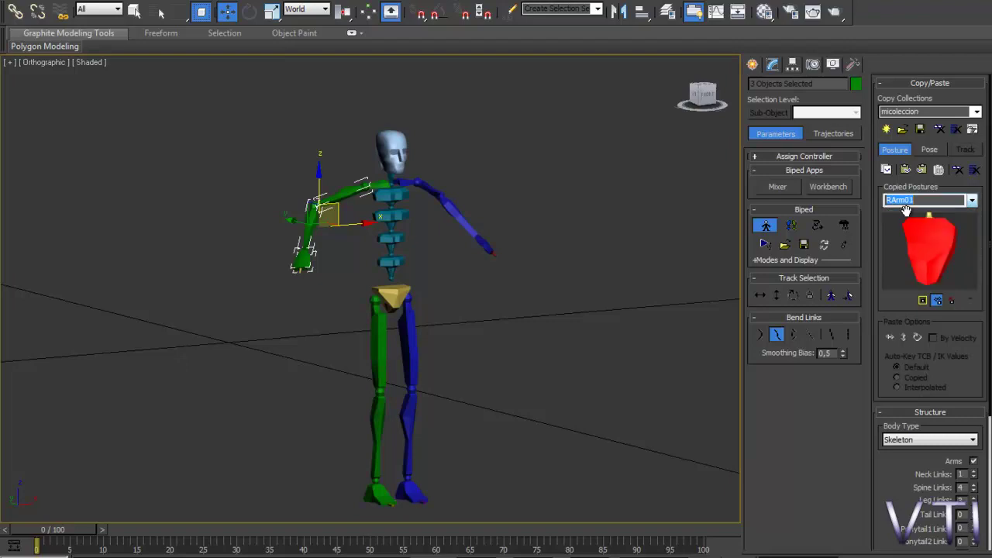
left_click(959, 172)
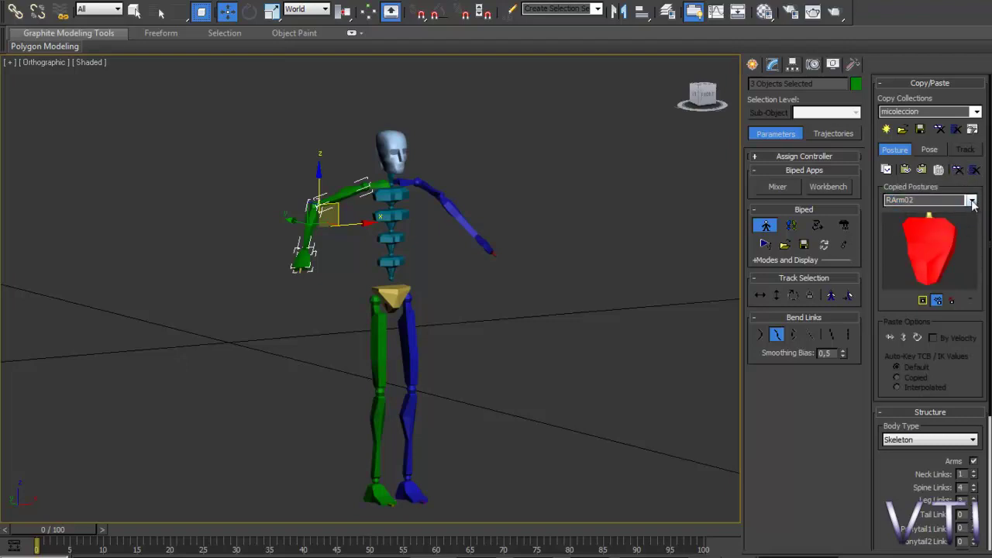
Delete the RArm02 posture, leaving only RArm03.
left_click(971, 200)
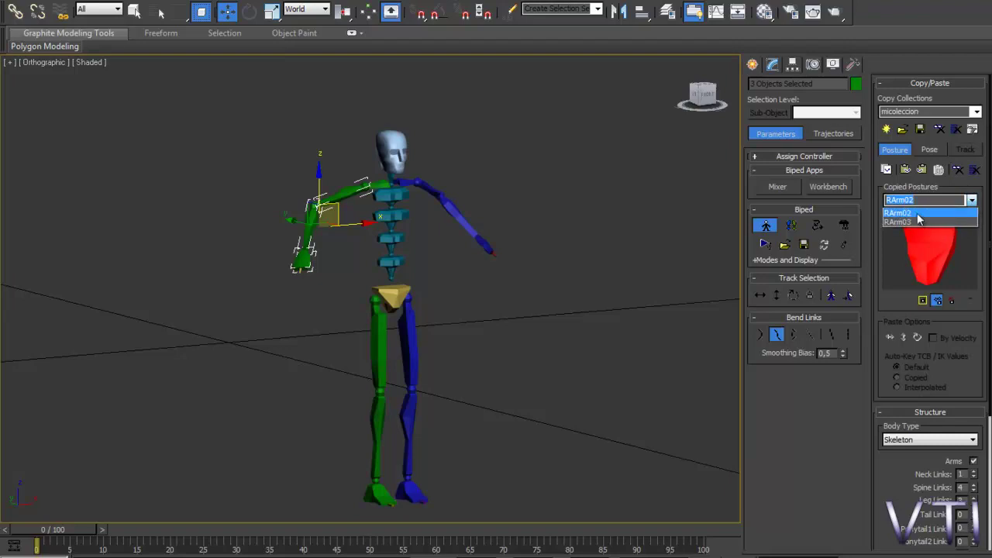
left_click(915, 214)
left_click(957, 171)
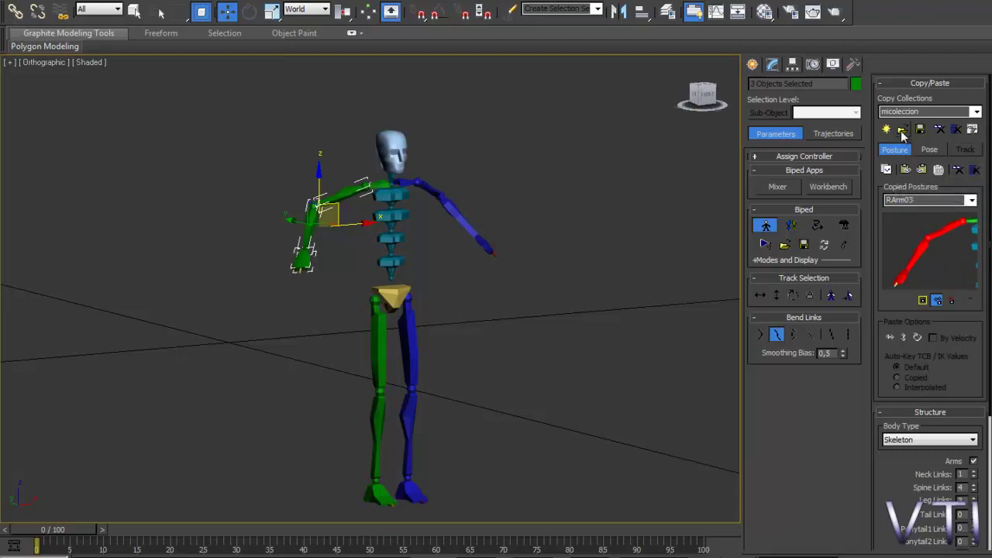
Open the Max File Loading dialog for copy collections, showing Load Collections on and Keep Existing Collections off.
left_click(903, 132)
left_click(972, 130)
left_click_drag(920, 113, 610, 185)
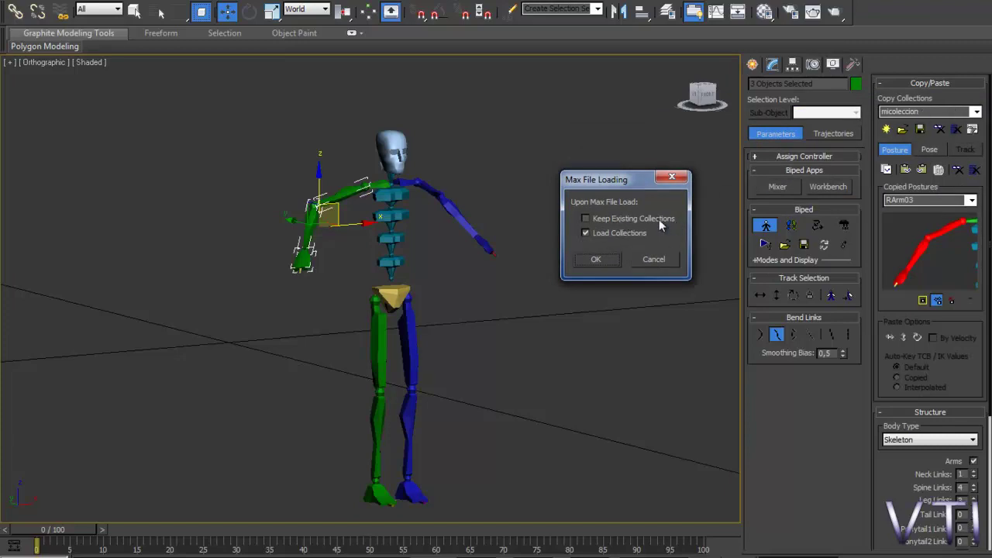
Turn on Keep Existing Collections alongside Load Collections in the Max File Loading dialog.
left_click_drag(633, 188, 670, 224)
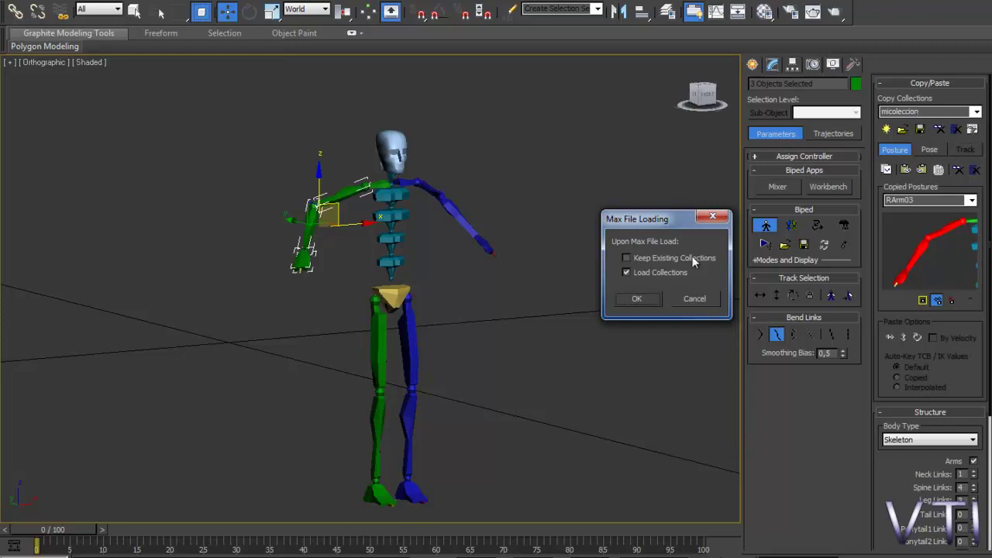
left_click_drag(663, 221, 679, 242)
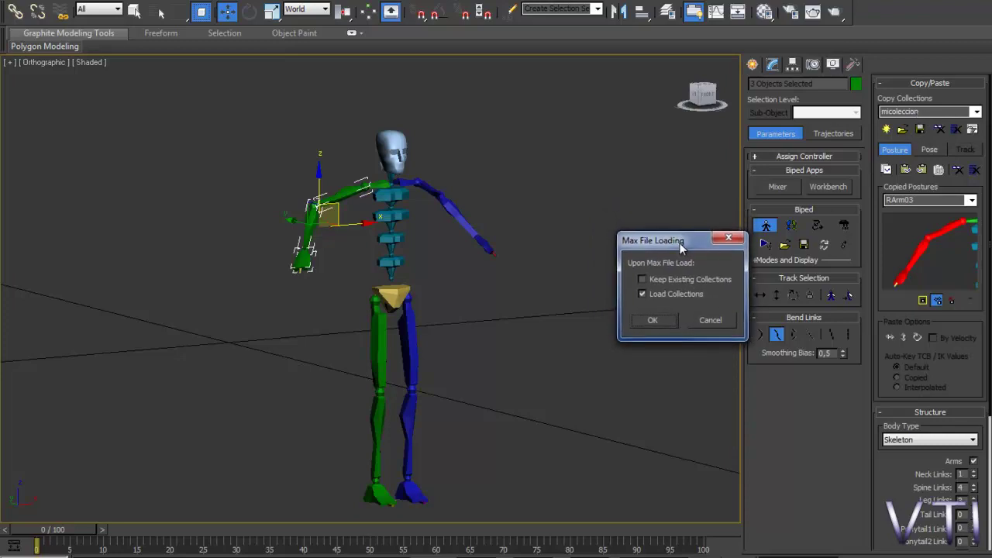
left_click(642, 279)
Confirm the file-loading preferences and reframe the Bip001 biped with its raised right arm in the viewport.
left_click(672, 279)
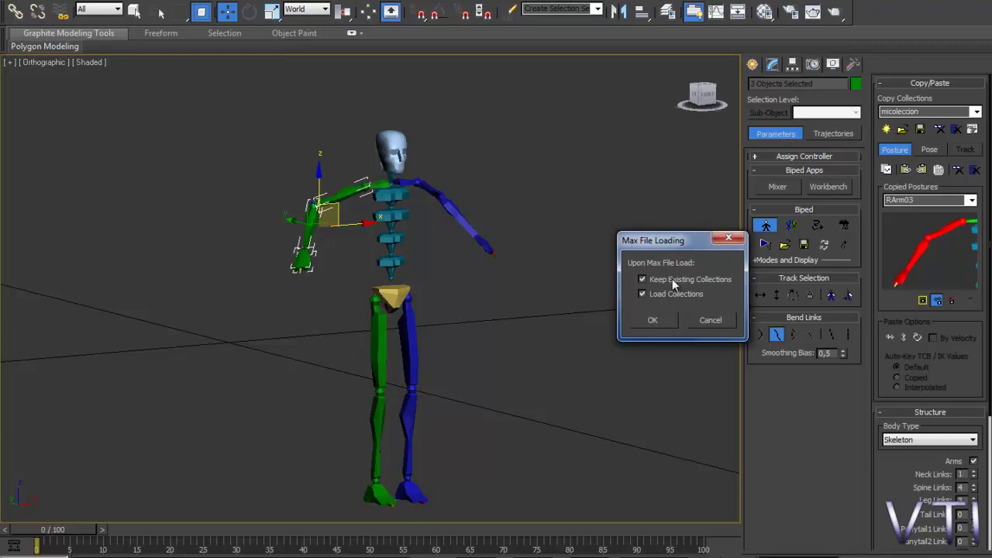
left_click(707, 323)
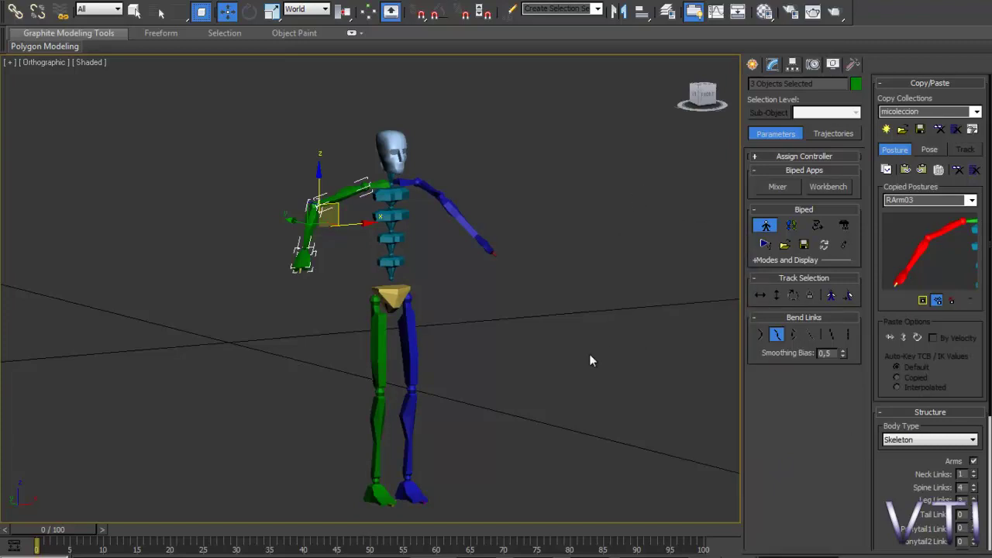
middle_click_drag(589, 360, 579, 366)
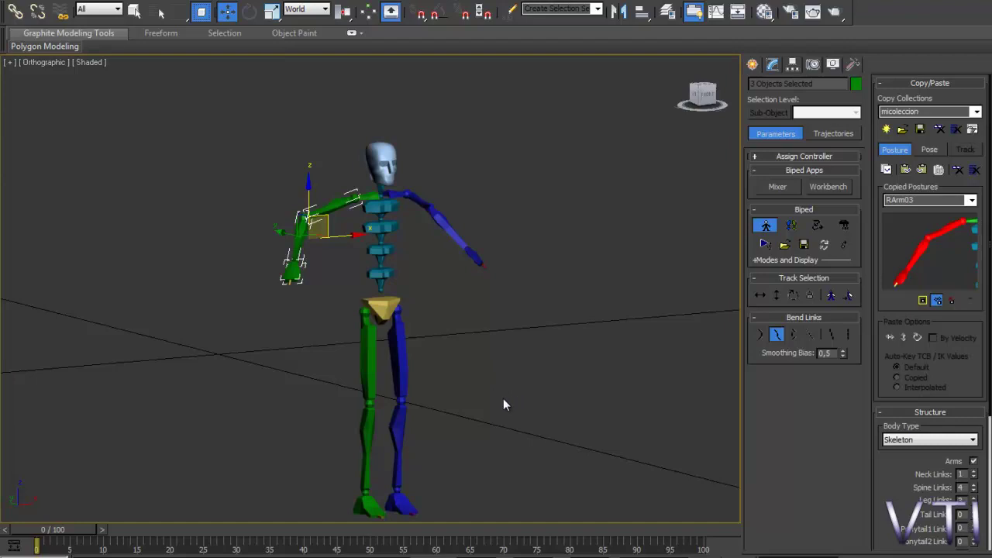
middle_click_drag(498, 407, 501, 358)
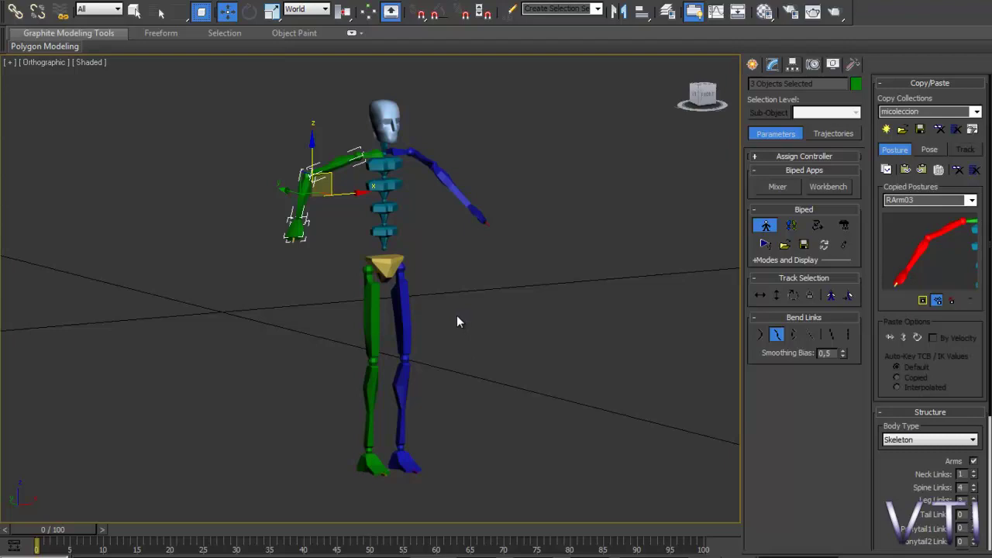
middle_click_drag(459, 327, 482, 352)
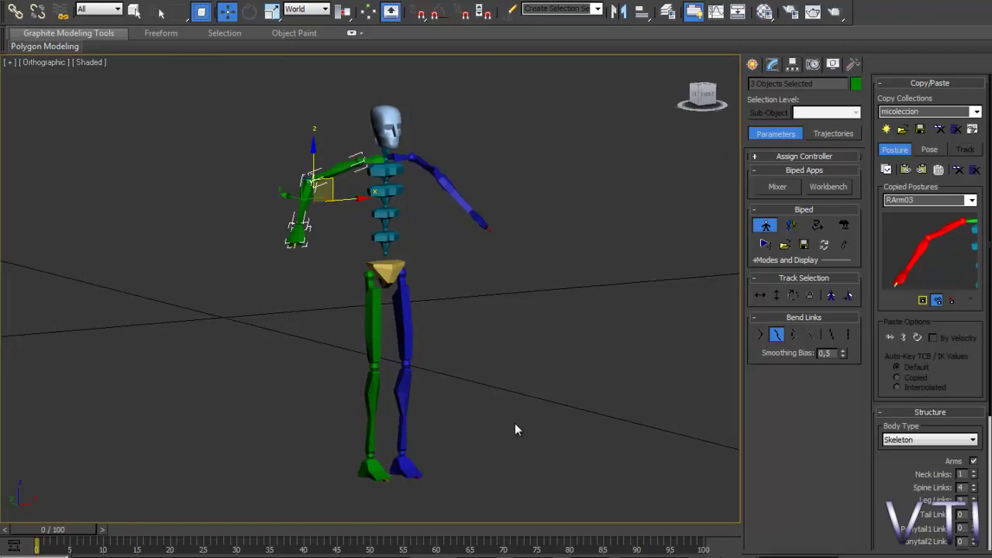
middle_click_drag(491, 403, 498, 374)
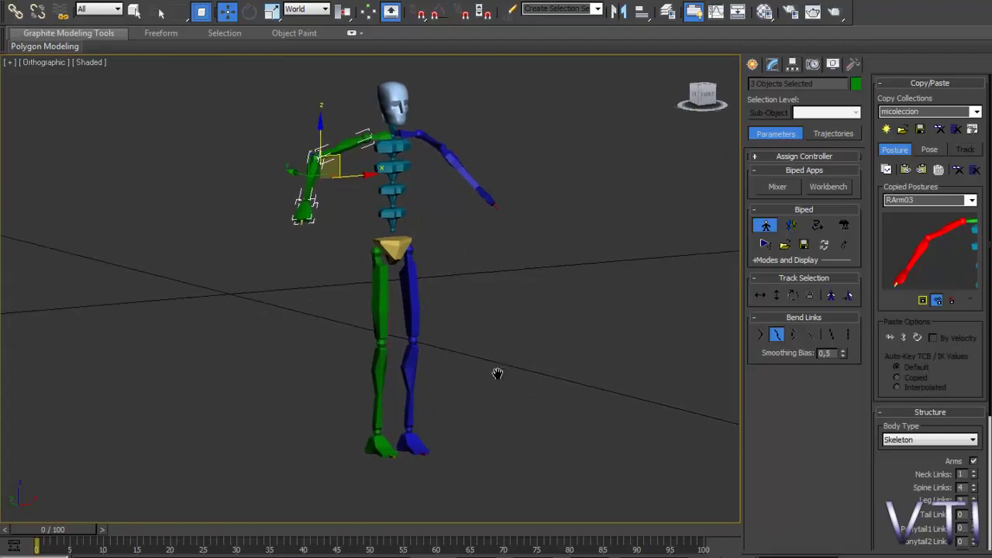